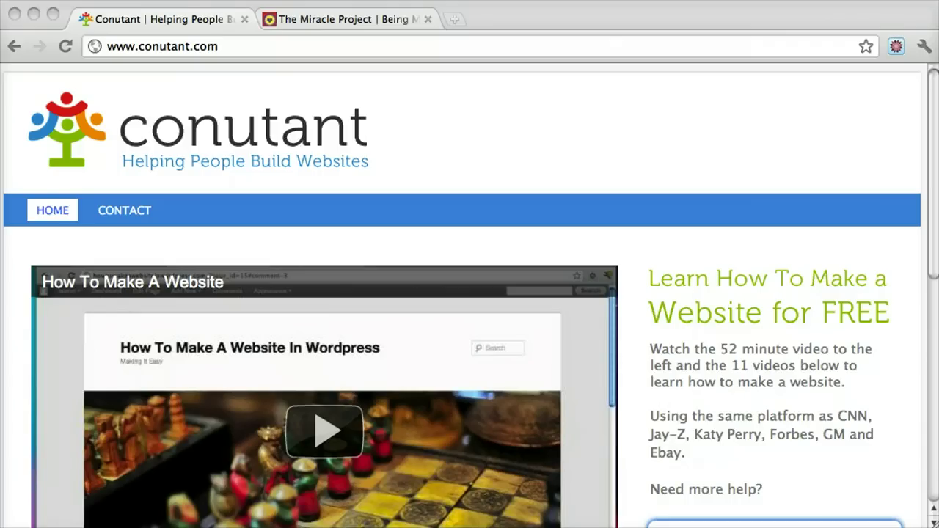
left_click(244, 53)
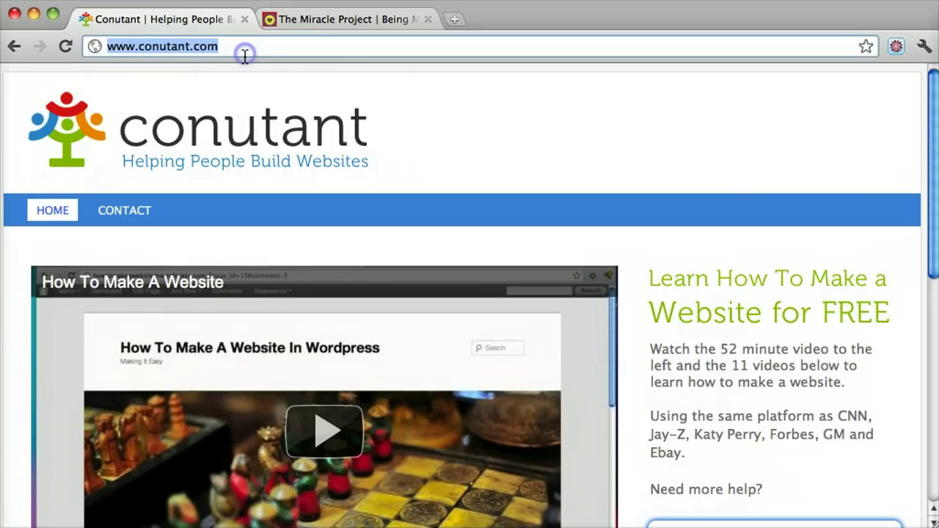
type("www.simpleiskey")
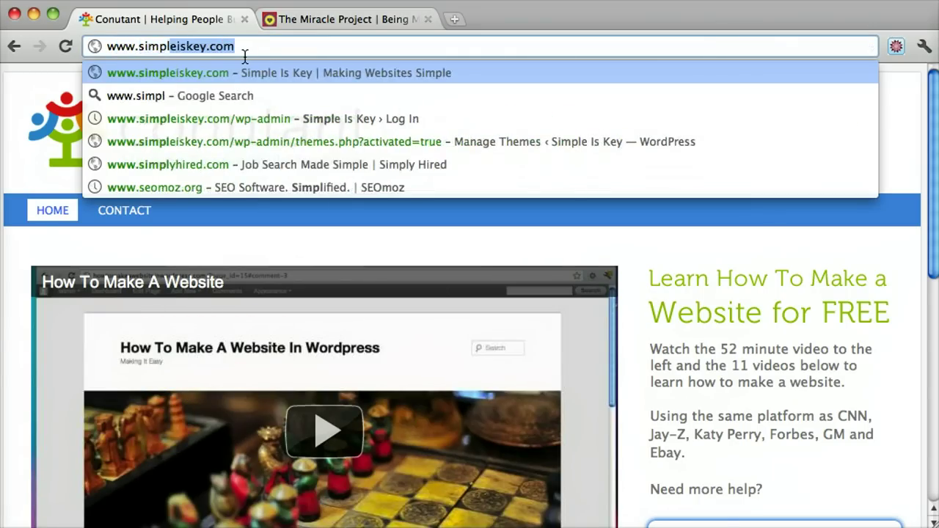
key("Return")
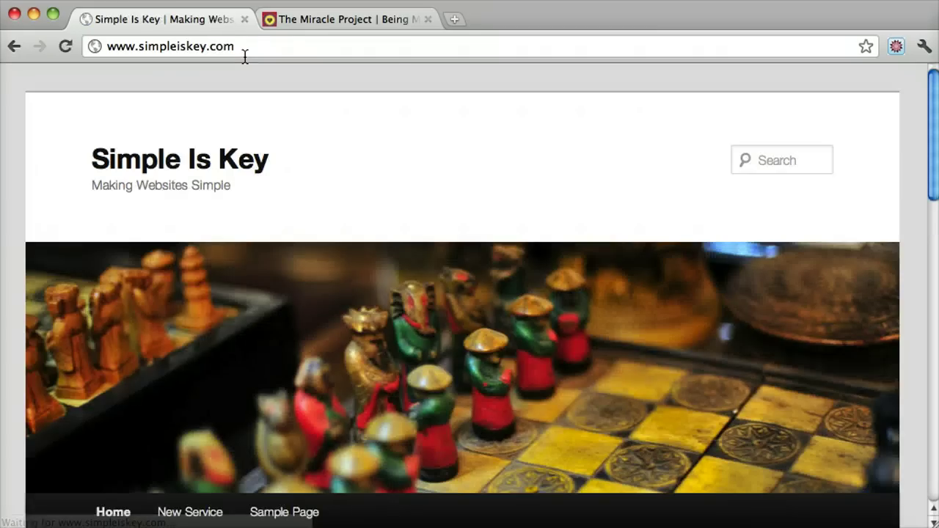
Step: Load the site's /wp-admin login page and enter the admin username
left_click(290, 50)
left_click(289, 48)
type("/")
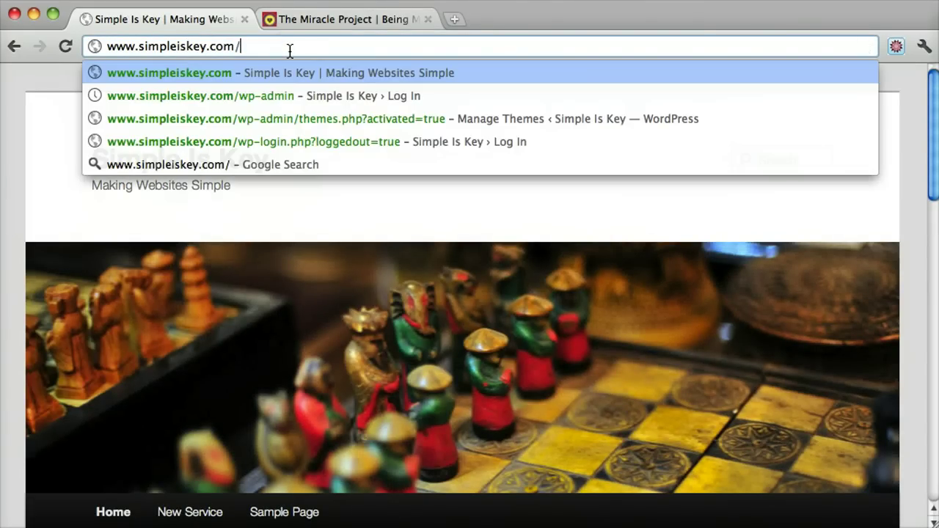
type("wp-admin")
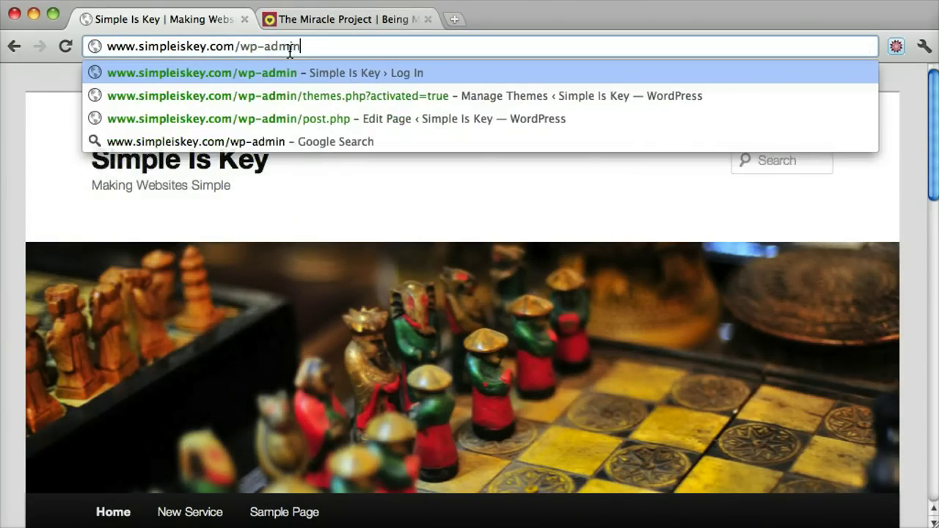
key("Return")
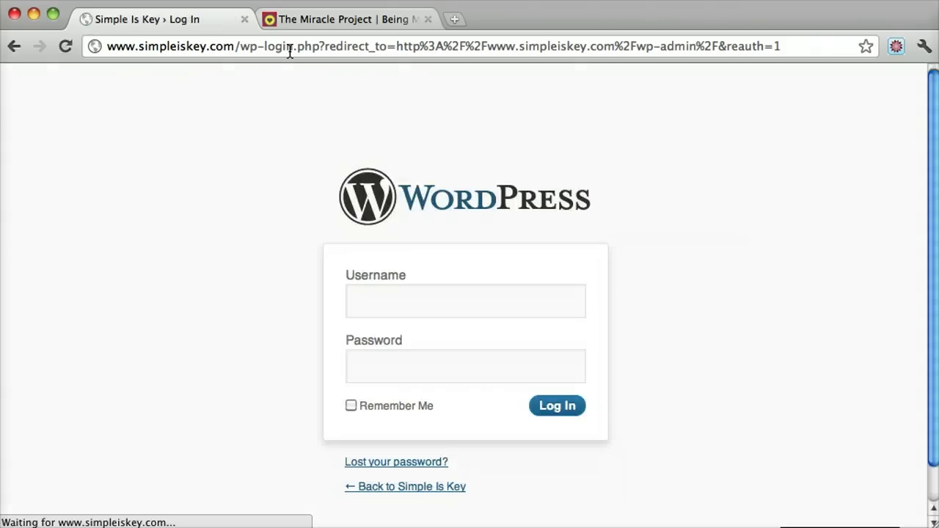
type("admin")
key("Tab")
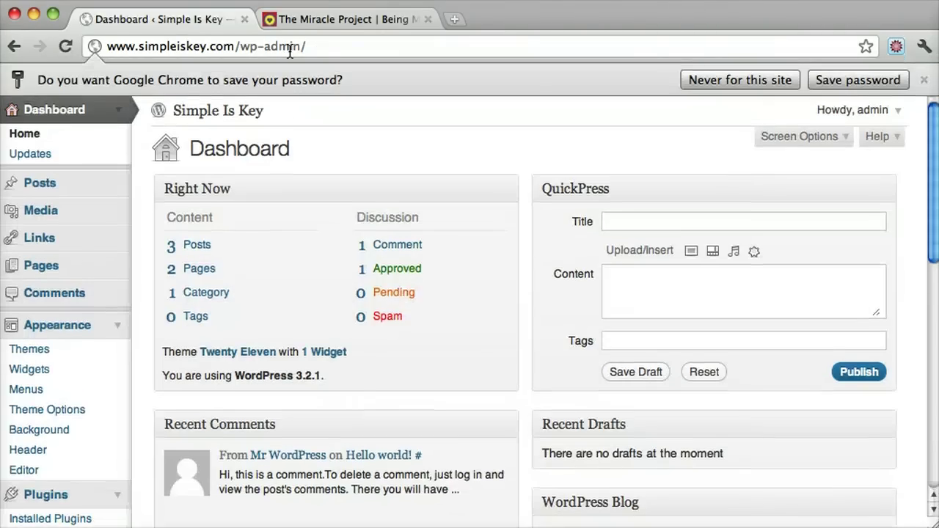
Step: Open the Simple Is Key homepage in a new tab and scroll through its posts
left_click(210, 110, "super")
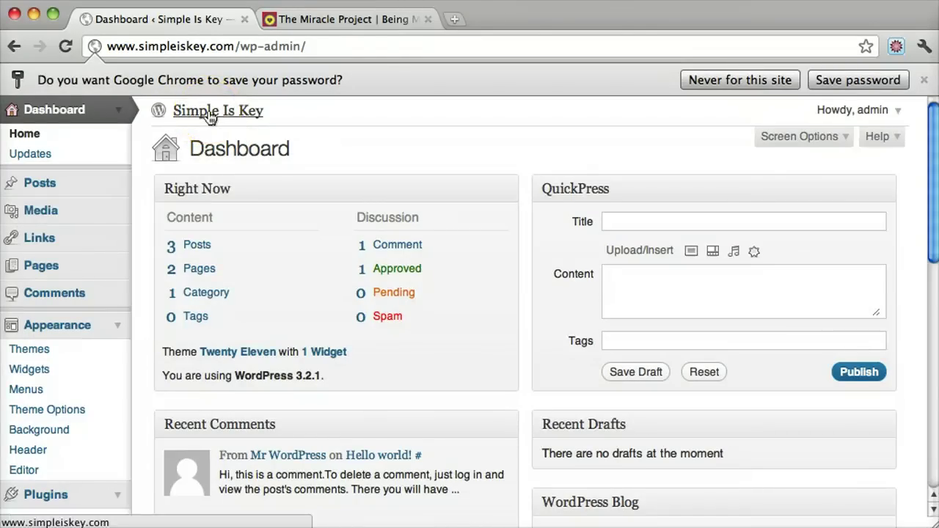
left_click(334, 21)
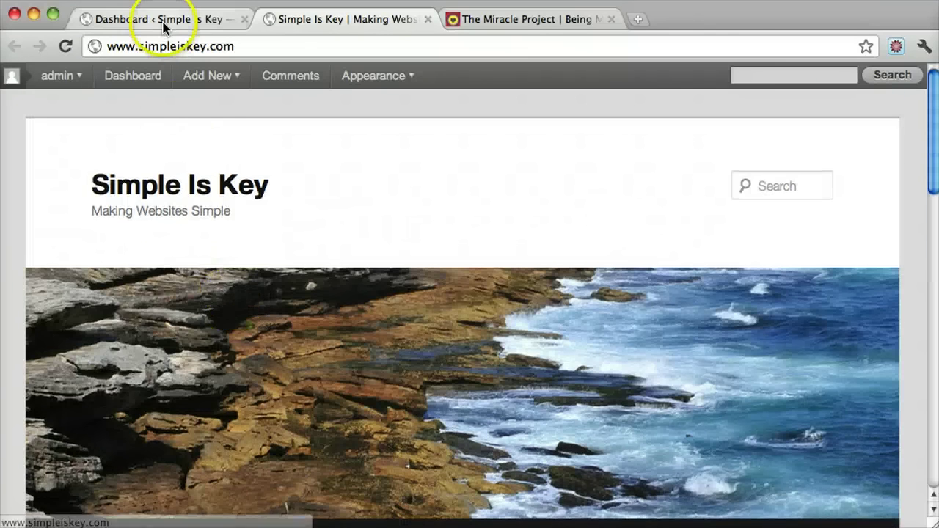
left_click(160, 19)
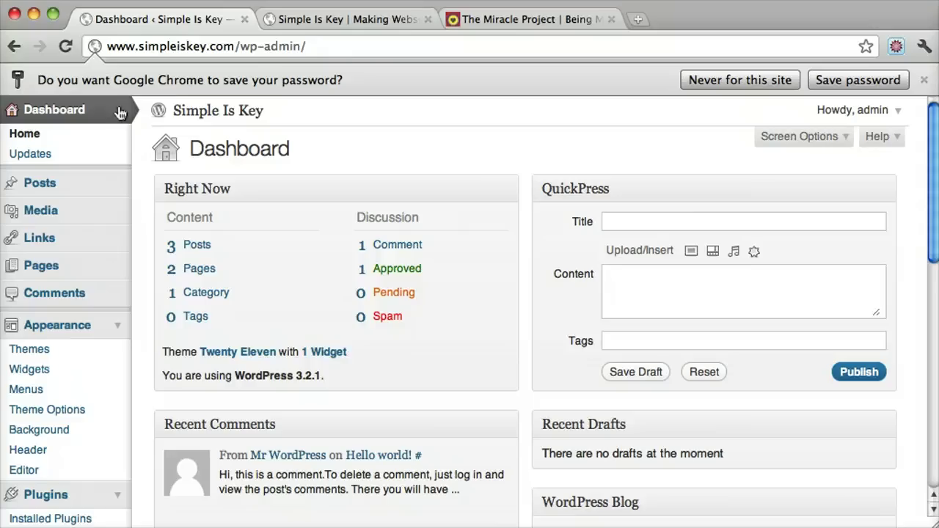
left_click(367, 20)
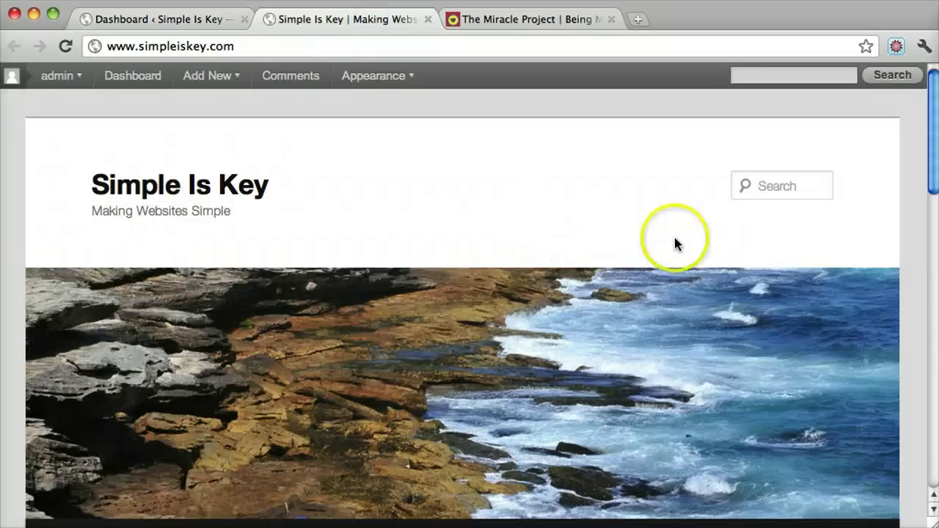
scroll(399, 223, "down", 3)
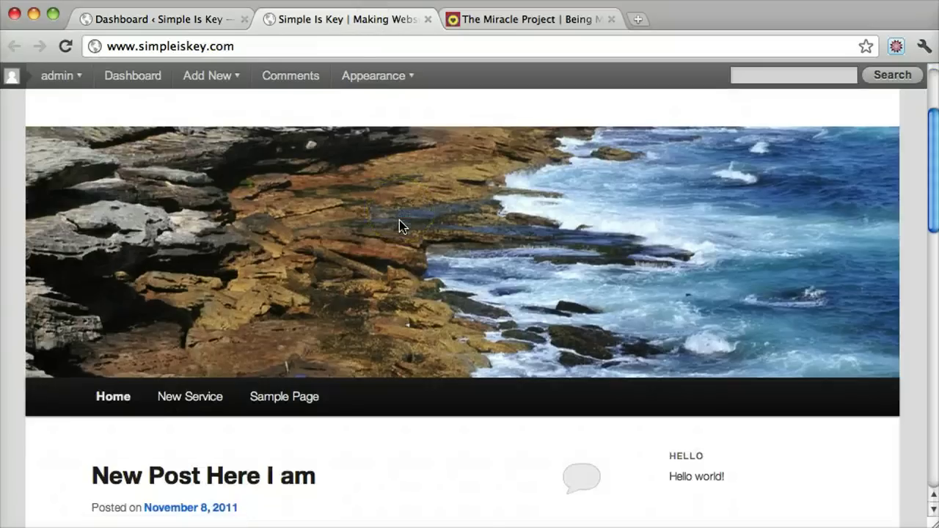
scroll(400, 221, "down", 7)
left_click(452, 235)
scroll(452, 234, "up", 2)
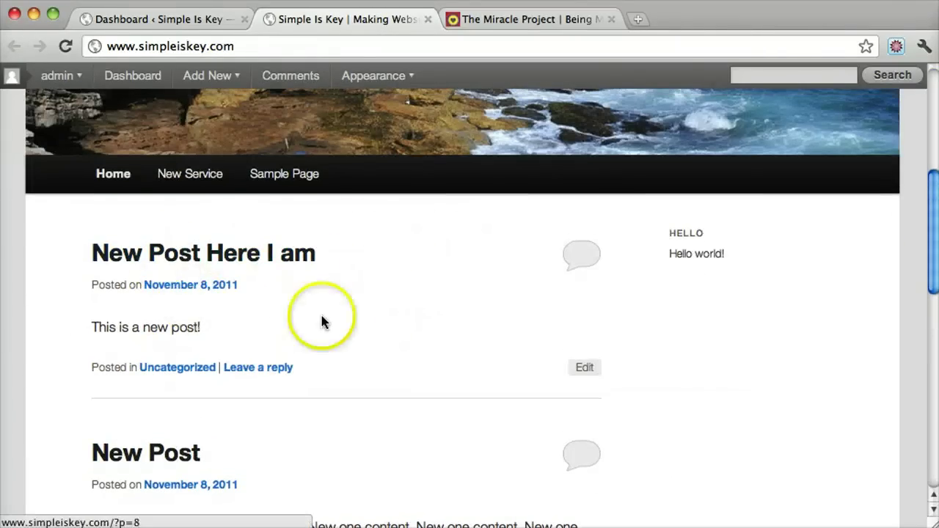
scroll(345, 261, "down", 1)
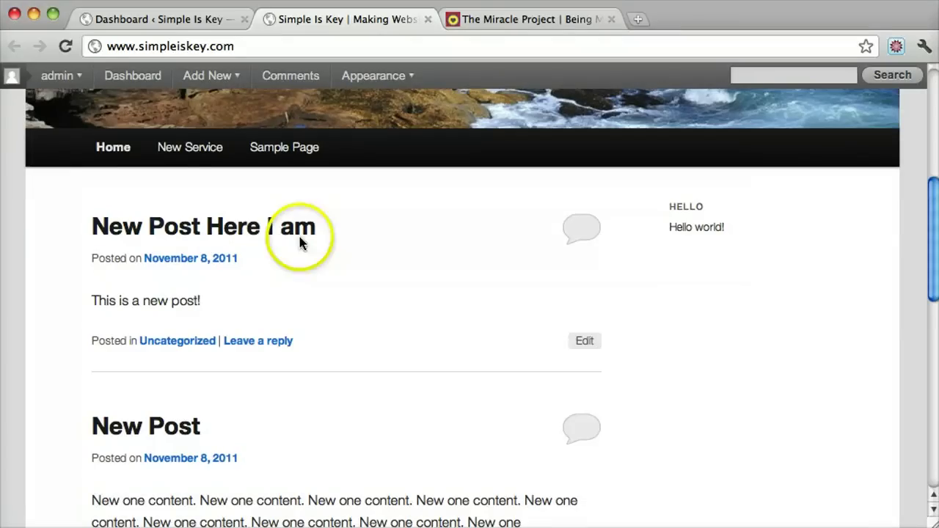
scroll(294, 275, "down", 4)
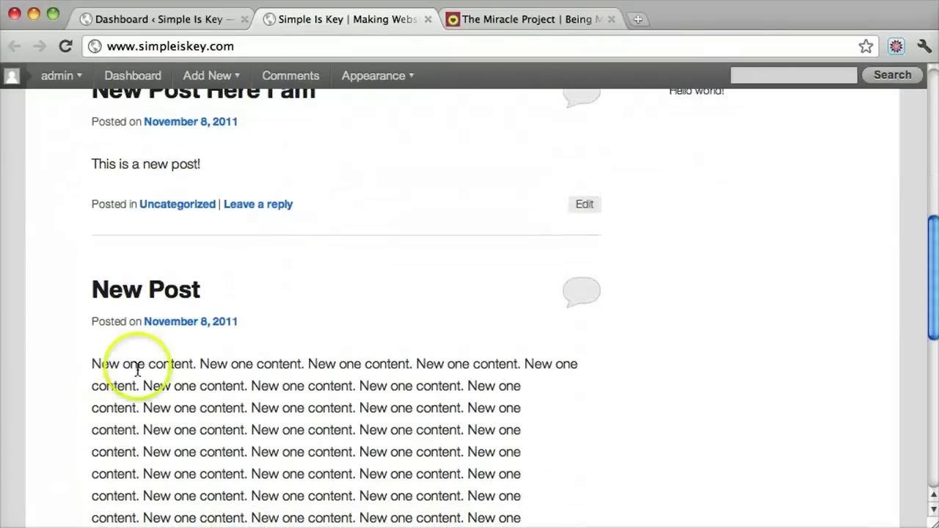
scroll(338, 343, "down", 4)
scroll(337, 340, "down", 8)
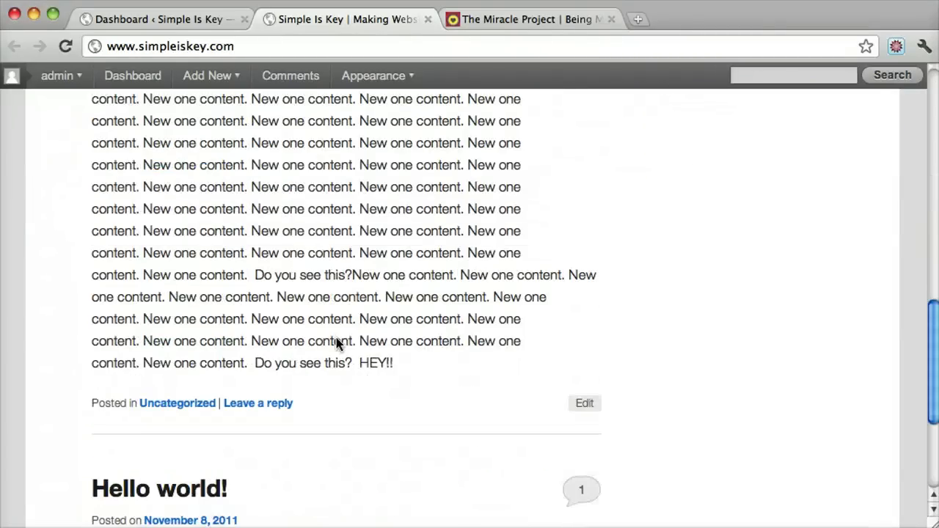
scroll(373, 398, "up", 15)
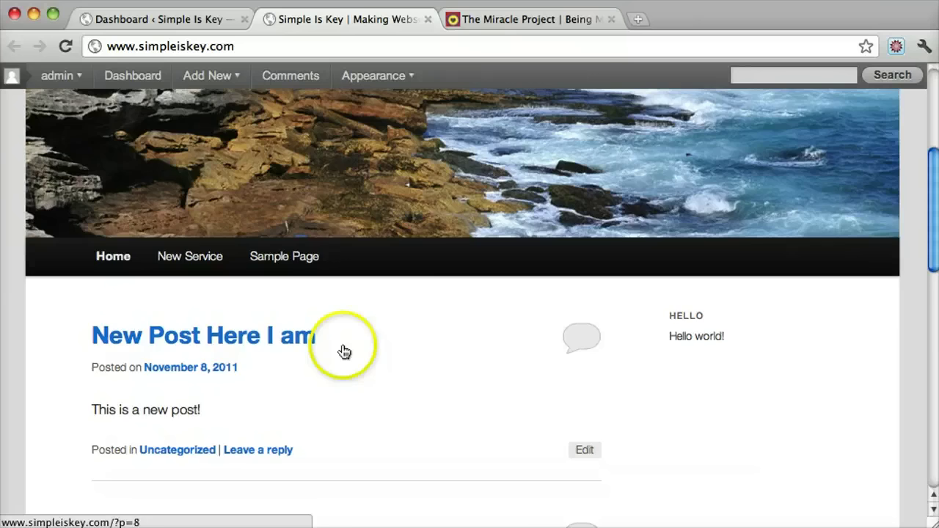
scroll(353, 351, "down", 6)
Step: View the 'New Post' entry on its own page, then return to the homepage list
left_click(156, 269)
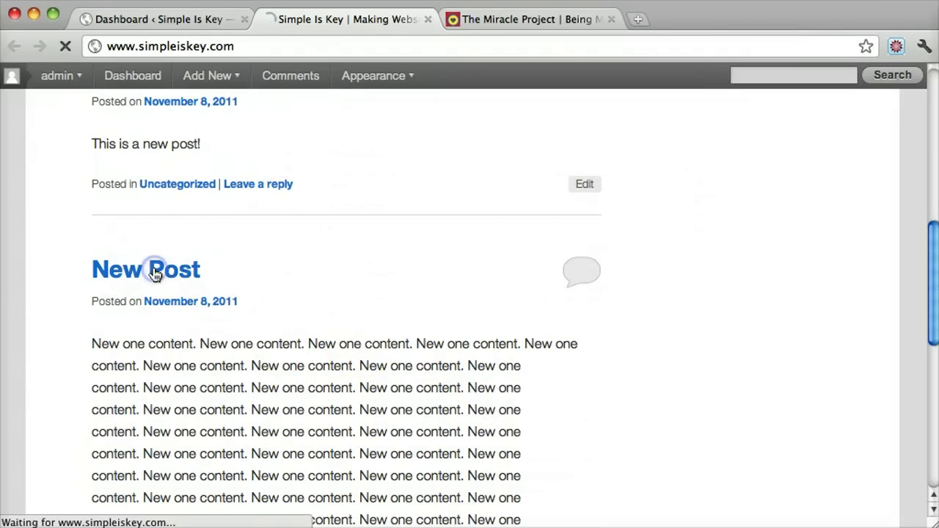
scroll(480, 265, "down", 12)
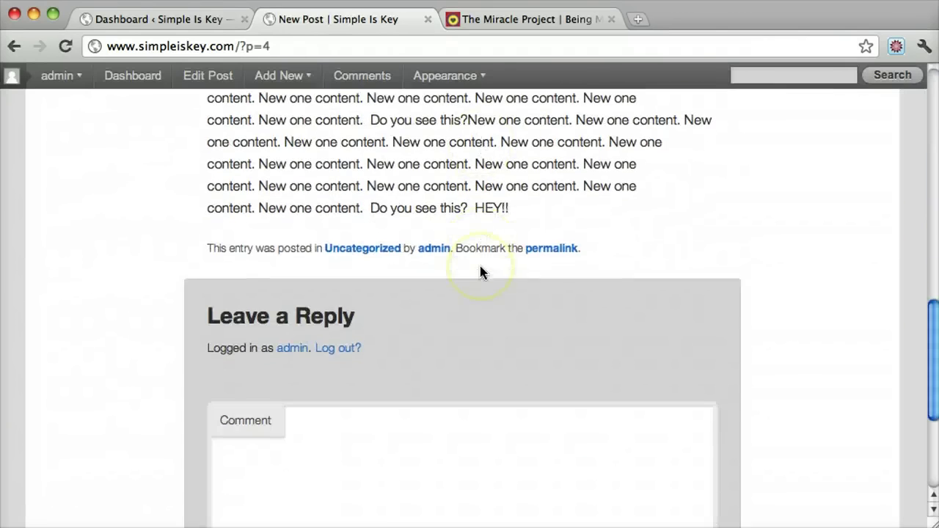
scroll(403, 475, "up", 14)
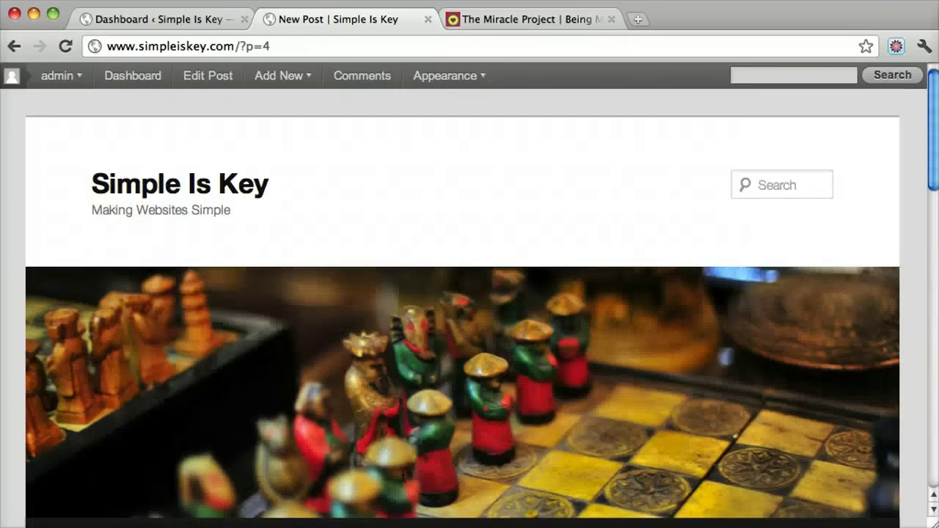
left_click(15, 46)
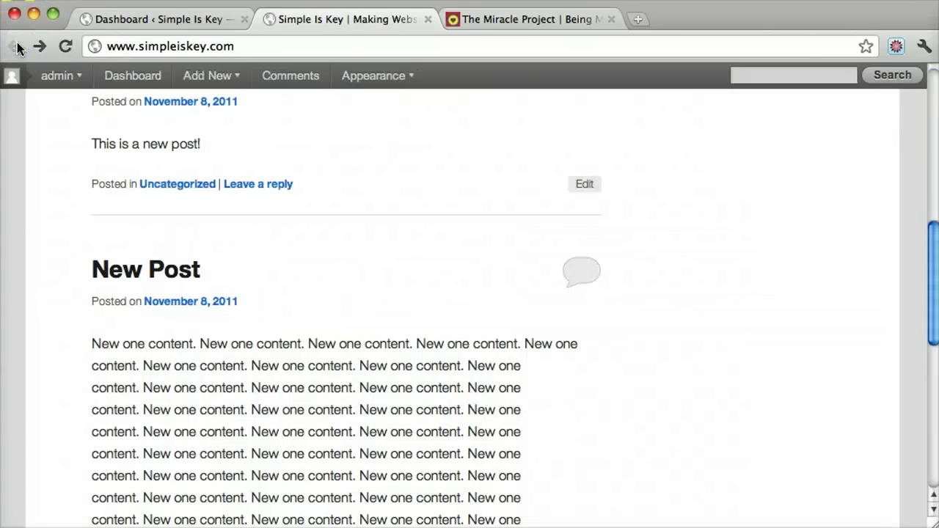
scroll(377, 262, "up", 7)
scroll(377, 263, "down", 4)
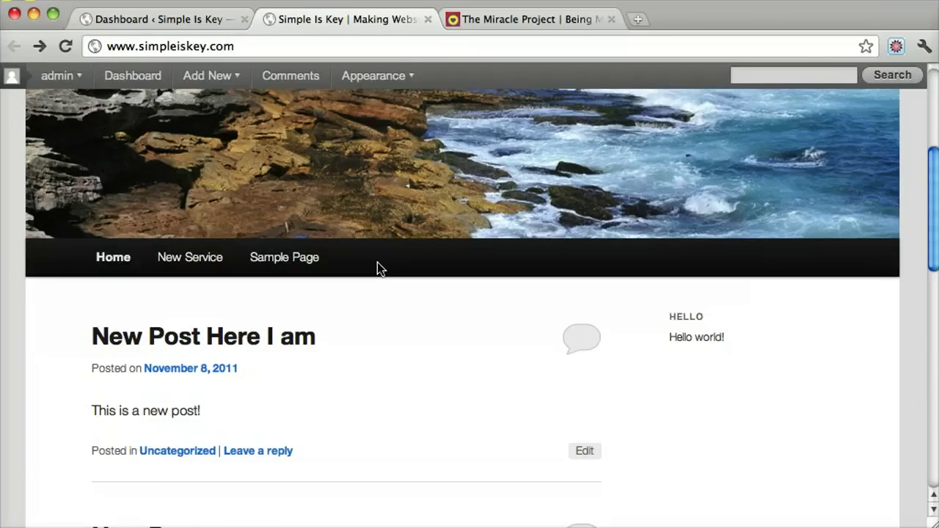
scroll(378, 262, "up", 4)
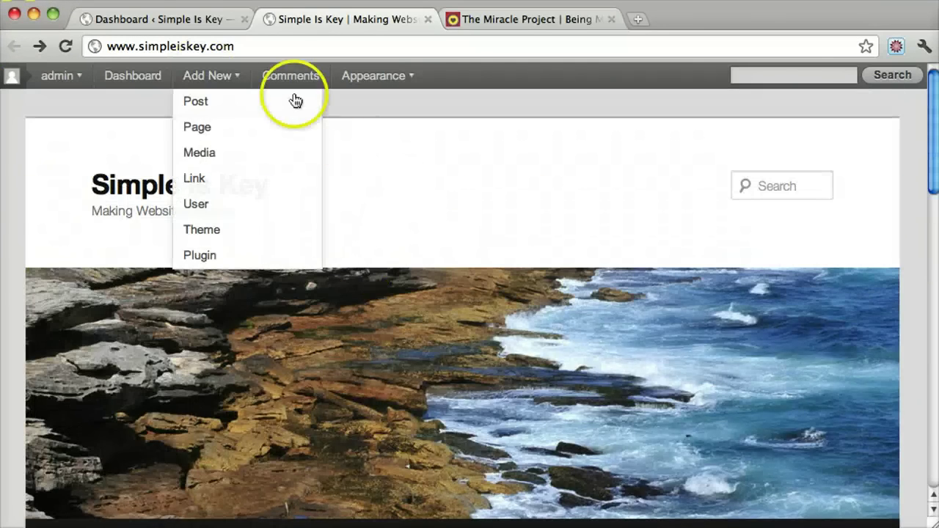
Step: Write a post titled 'Hi Youtube People!' with body 'Hello There!' via Posts > Add New and publish it
left_click(191, 22)
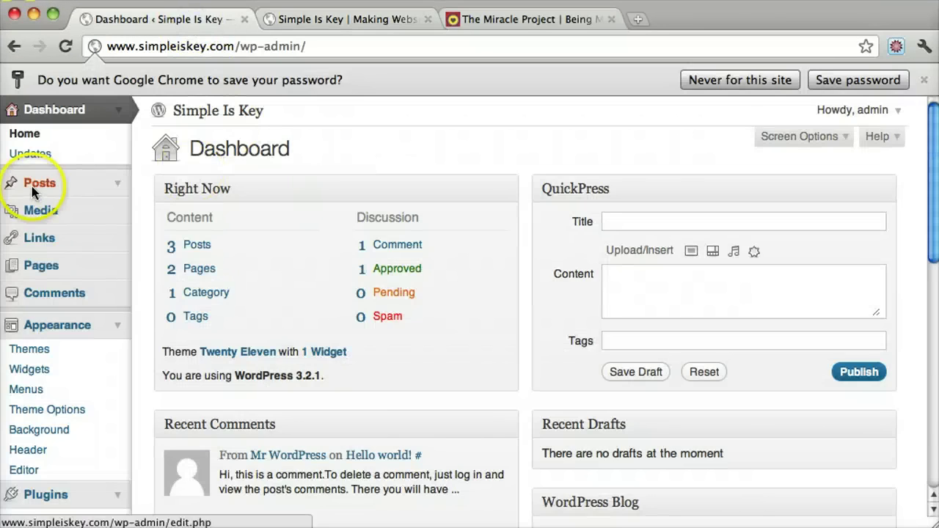
left_click(119, 185)
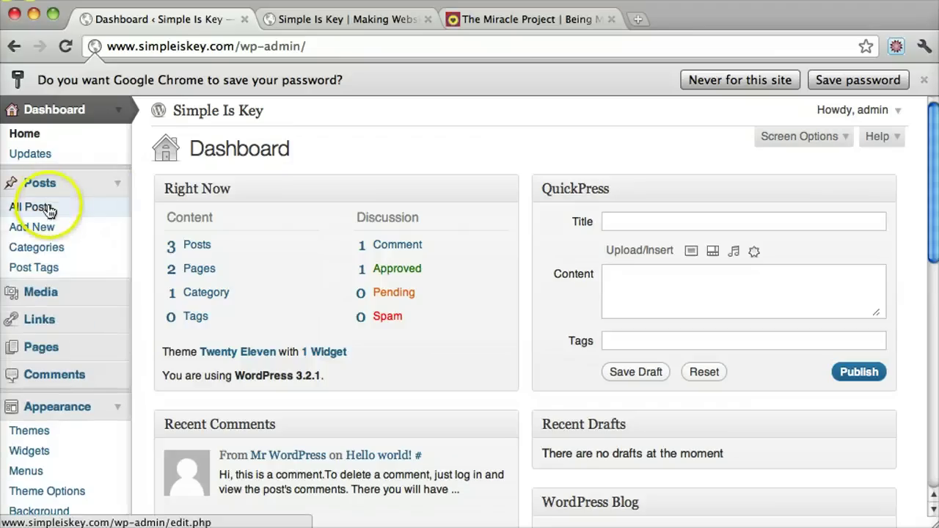
left_click(47, 229)
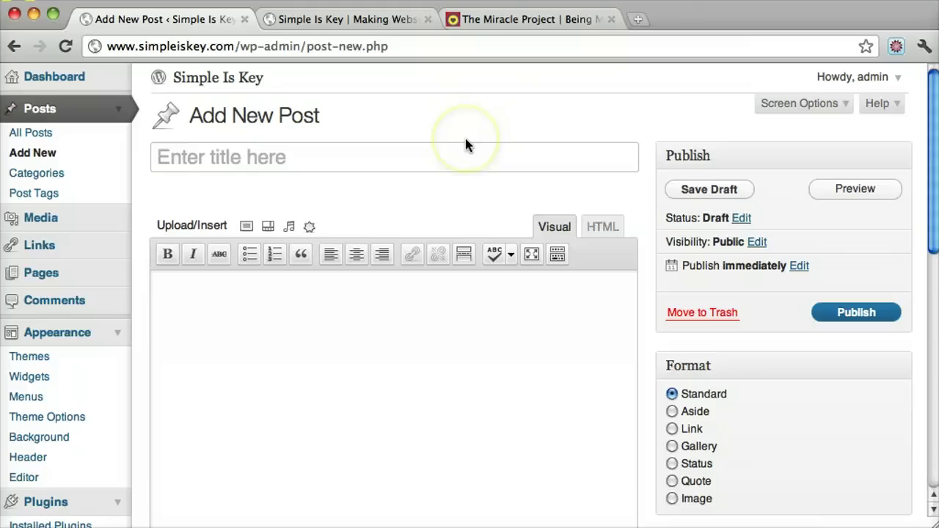
type("Hi Youtube P")
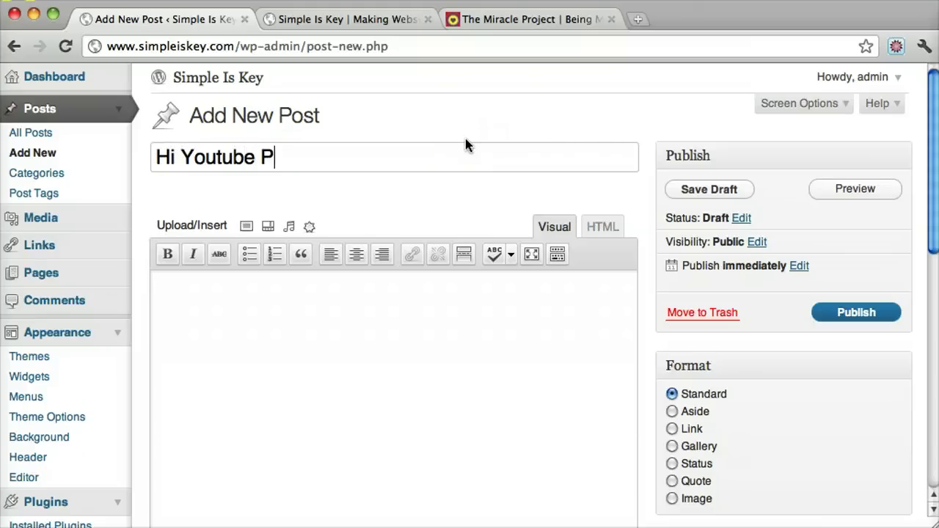
type("eo")
key("BackSpace")
type("eople!")
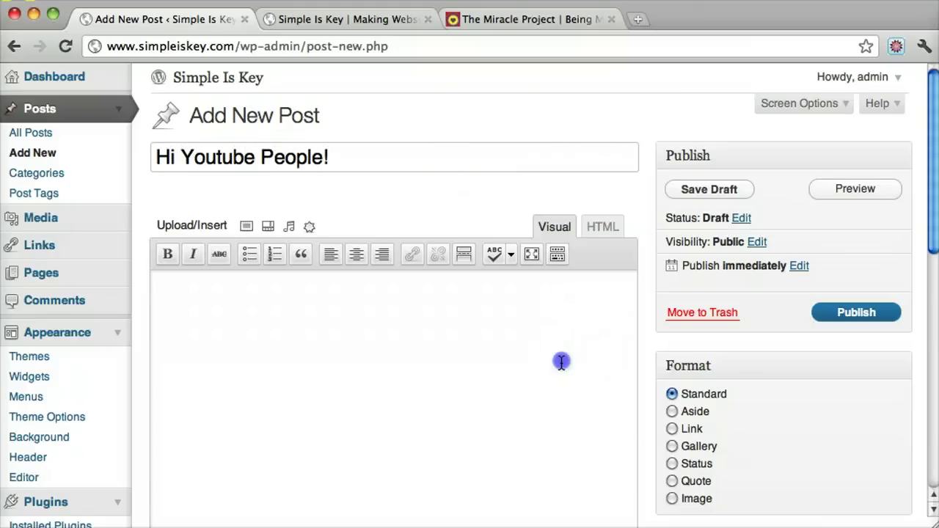
left_click(561, 361)
type("Hell There!")
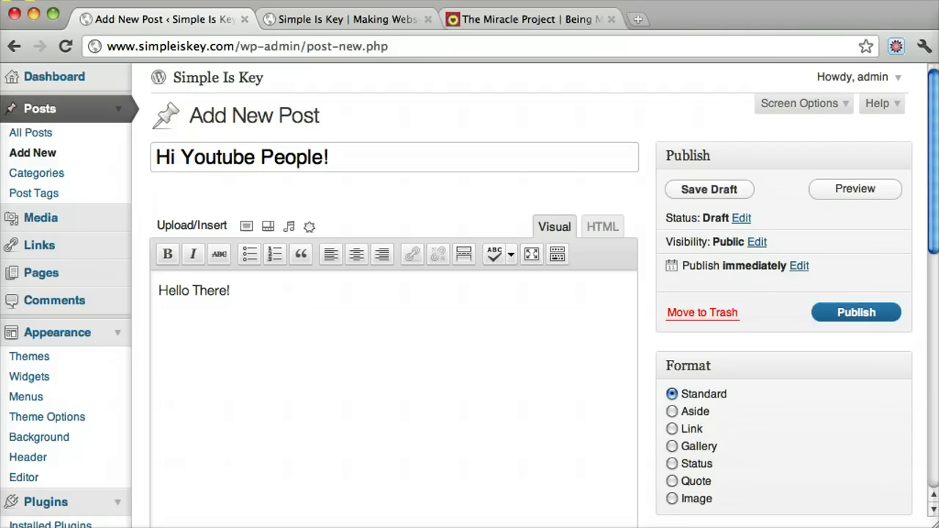
left_click(856, 315)
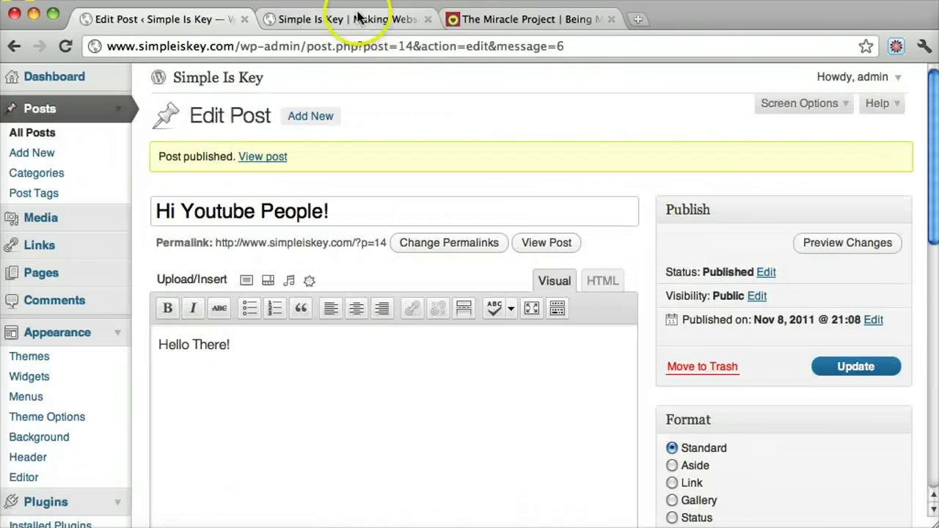
Step: Reload the live homepage and open the new 'Hi Youtube People!' post
left_click(356, 19)
left_click(66, 46)
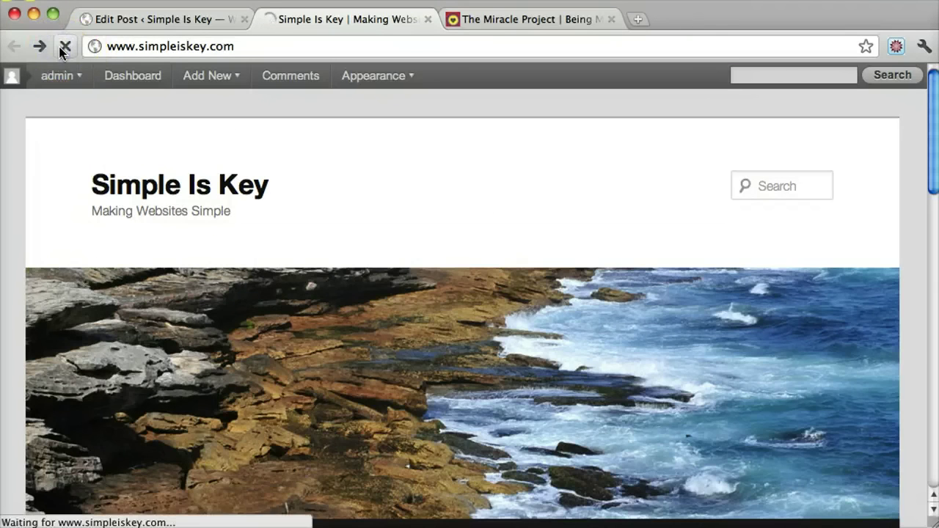
scroll(442, 249, "down", 5)
scroll(443, 244, "down", 2)
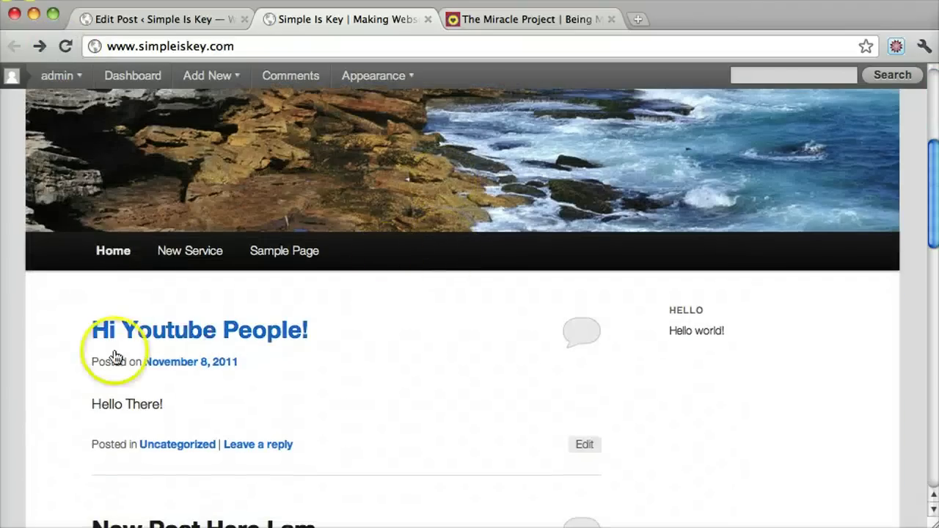
scroll(325, 420, "down", 2)
left_click(204, 265)
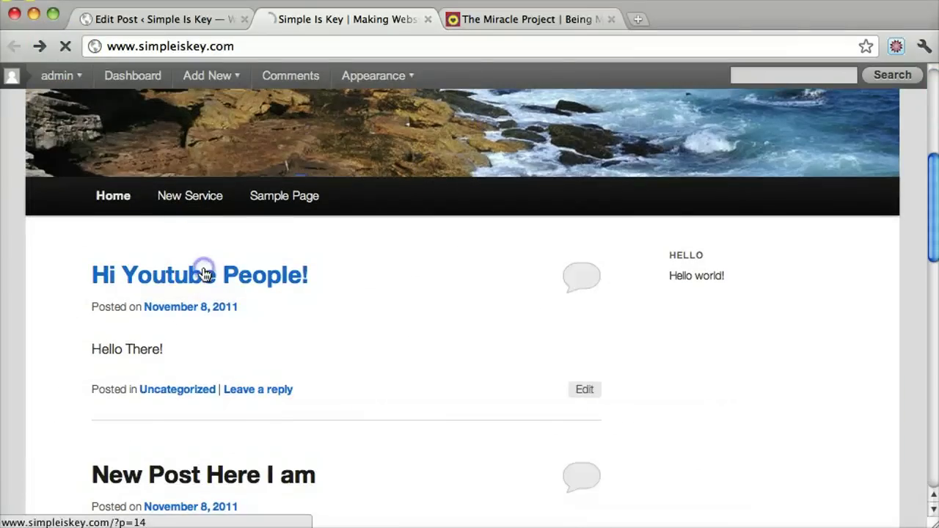
Step: Look over the post's 'Hello There!' text, then go back to the Edit Post screen
scroll(531, 235, "down", 10)
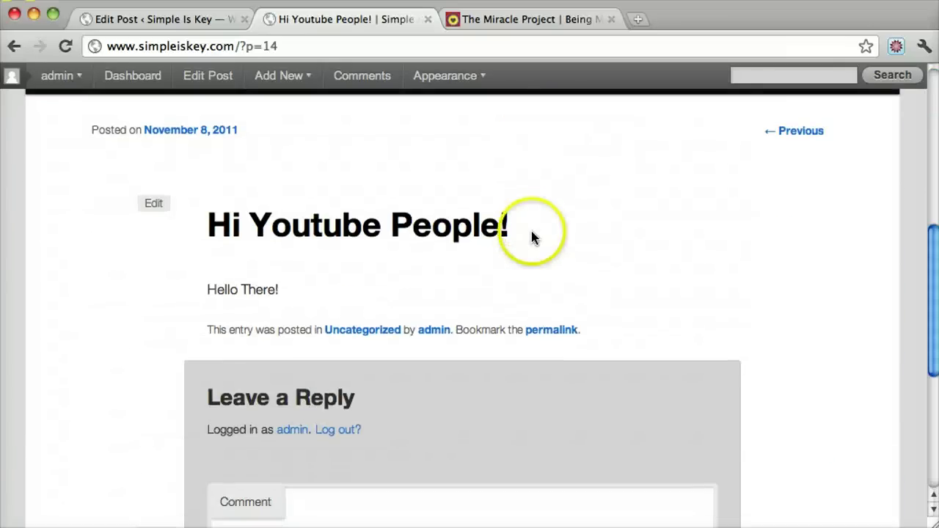
scroll(372, 420, "down", 3)
scroll(352, 367, "up", 5)
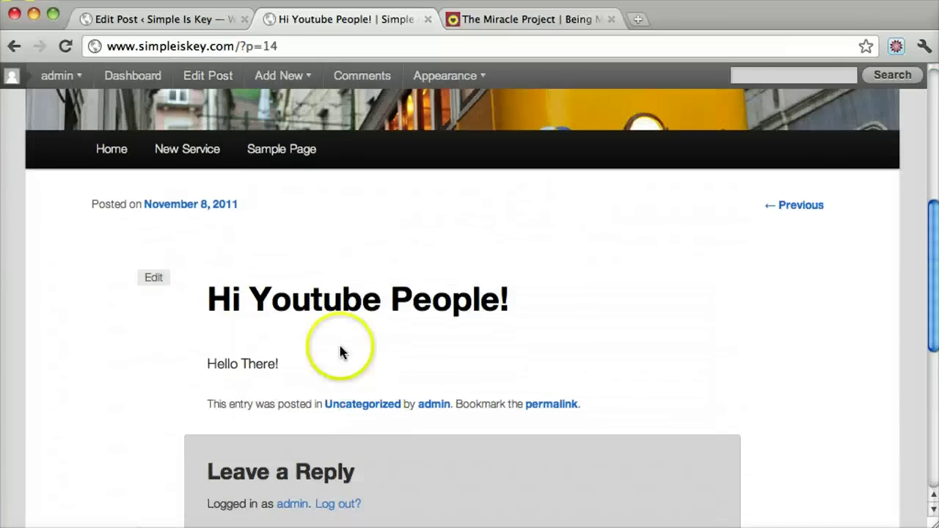
left_click_drag(209, 365, 379, 367)
left_click(235, 72)
left_click(205, 22)
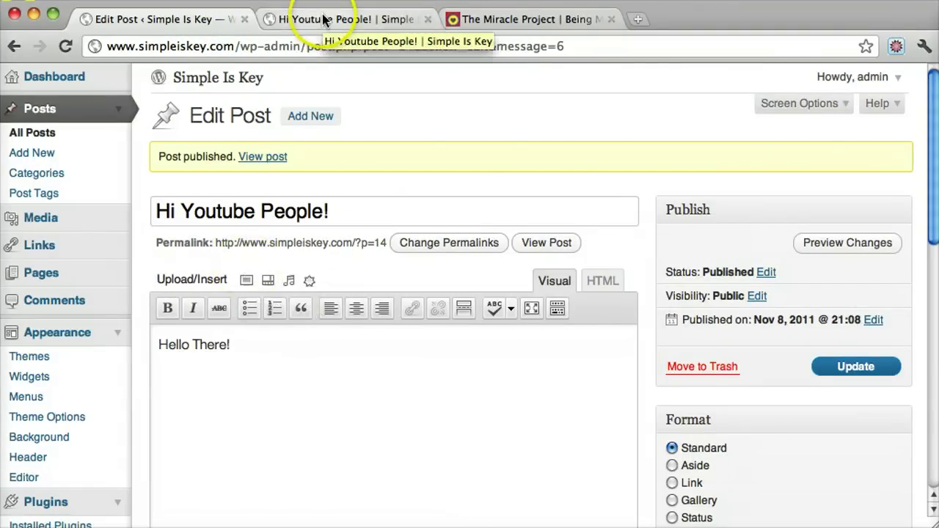
Step: Tick Discussion in Screen Options and check that comments and trackbacks are allowed
left_click(843, 104)
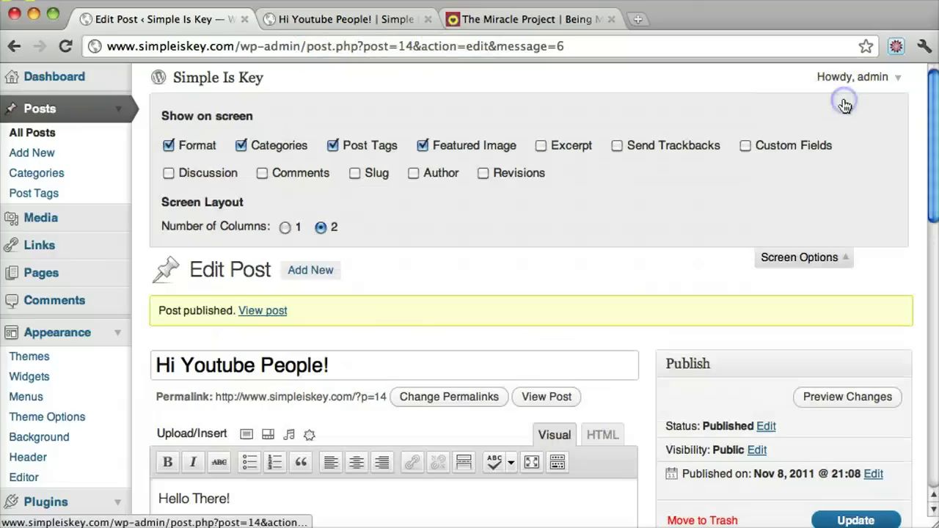
left_click(169, 173)
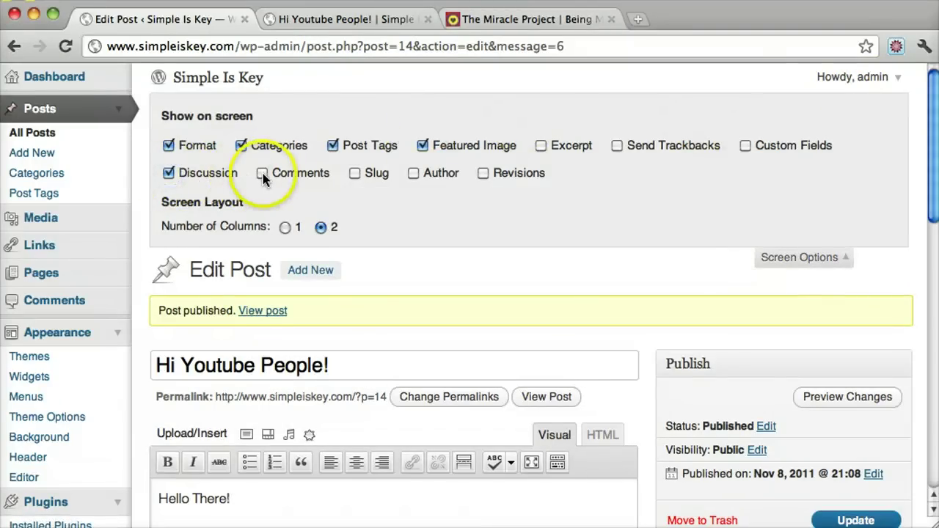
scroll(464, 223, "down", 10)
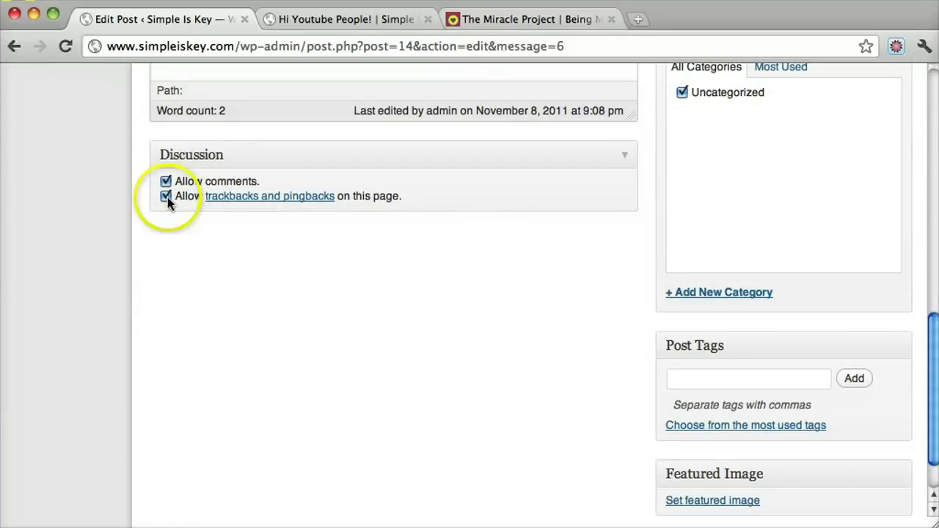
scroll(358, 213, "up", 10)
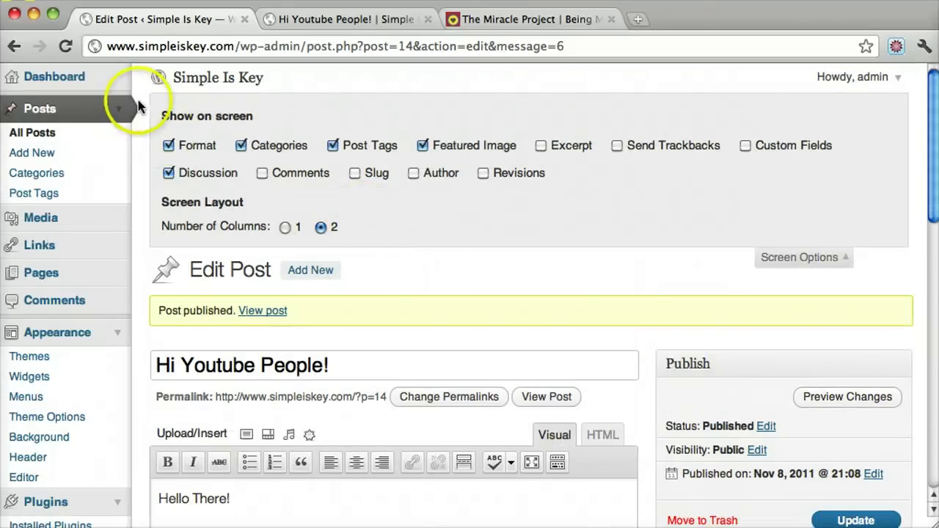
Step: Collapse the Posts menu and scroll through the live 'Hi Youtube People!' post page
left_click(118, 109)
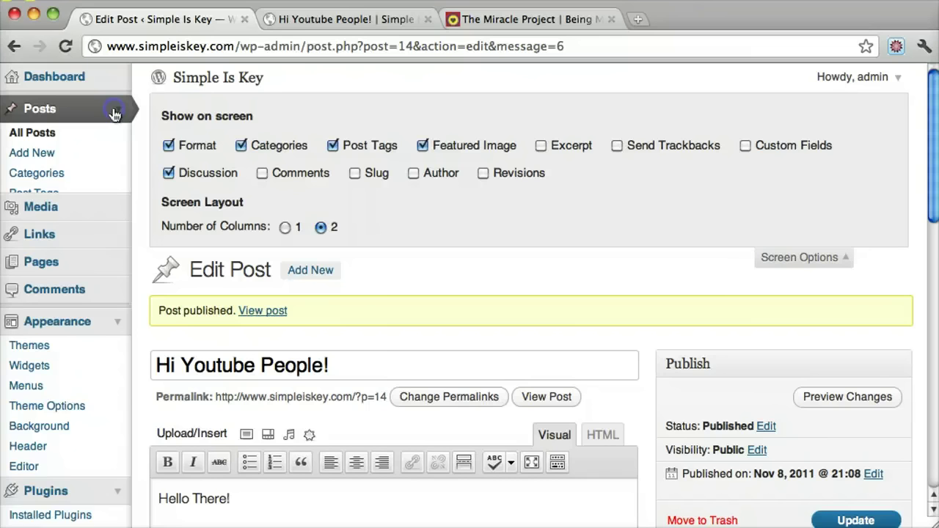
left_click(330, 19)
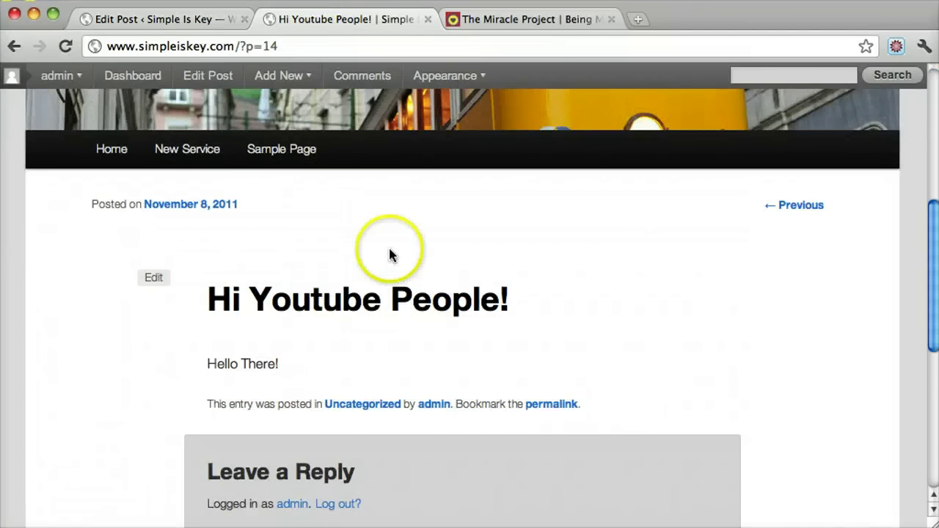
scroll(388, 250, "up", 5)
scroll(390, 255, "down", 3)
left_click(367, 307)
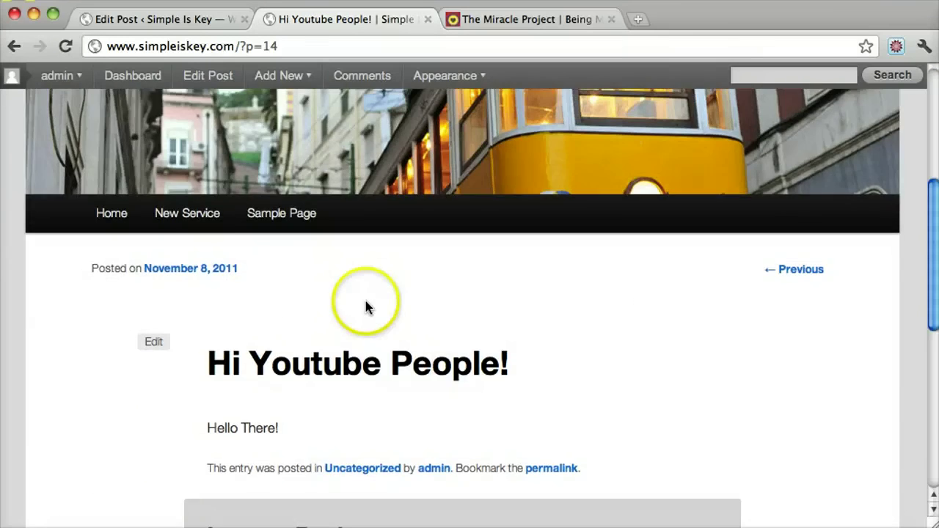
scroll(367, 307, "up", 4)
scroll(367, 307, "down", 3)
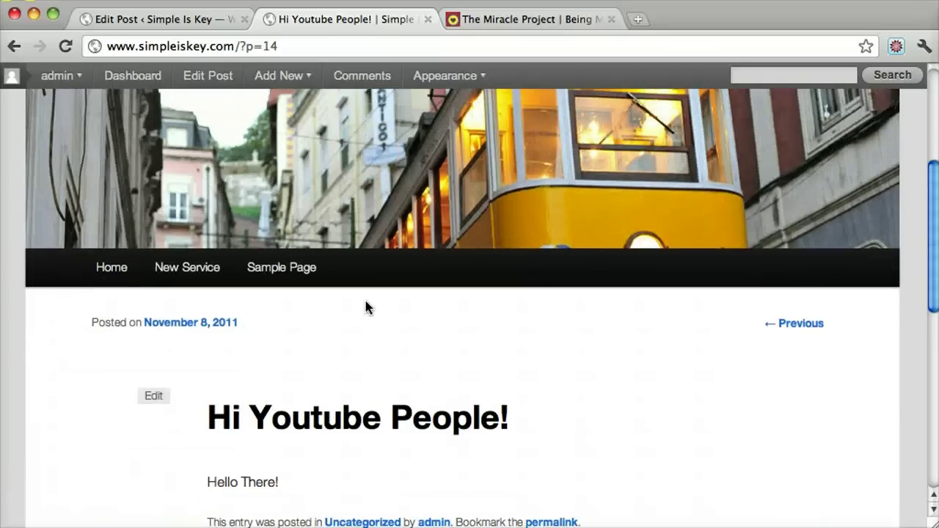
scroll(365, 307, "down", 3)
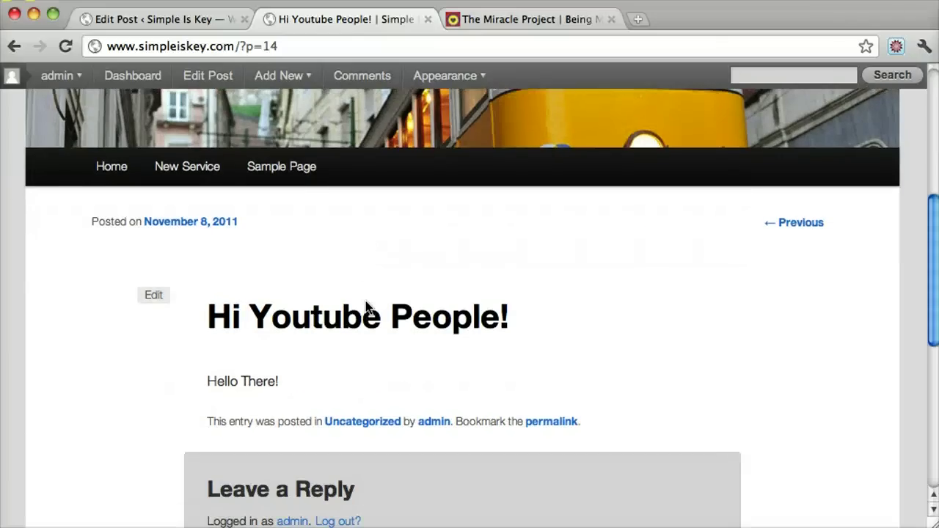
scroll(365, 307, "up", 2)
scroll(367, 307, "up", 1)
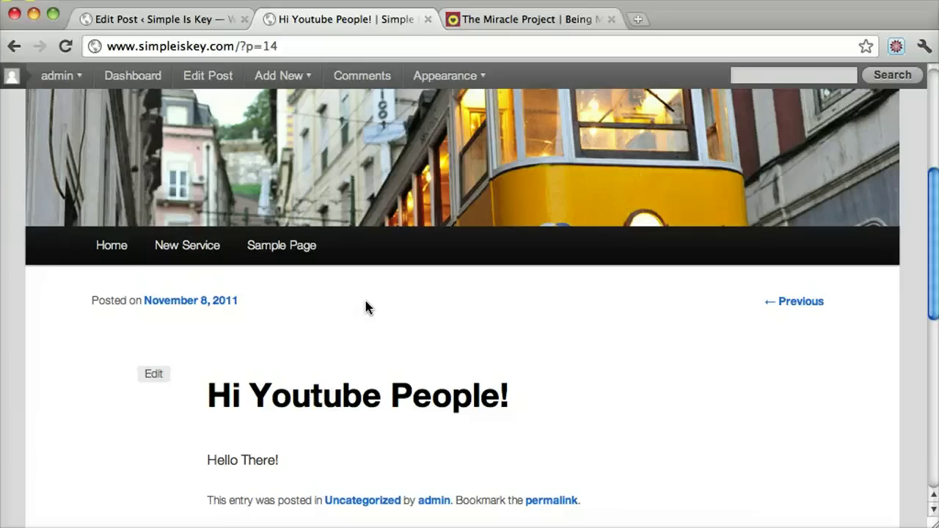
scroll(366, 307, "up", 4)
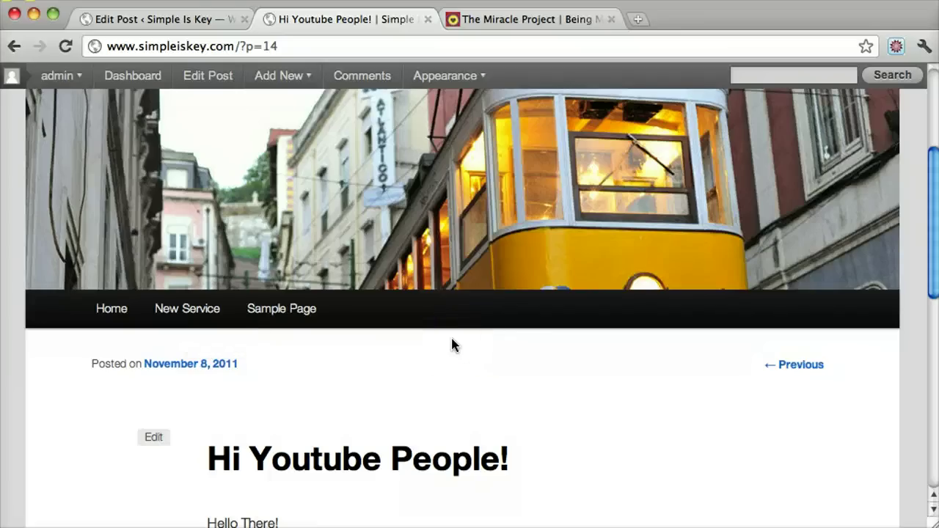
left_click(176, 22)
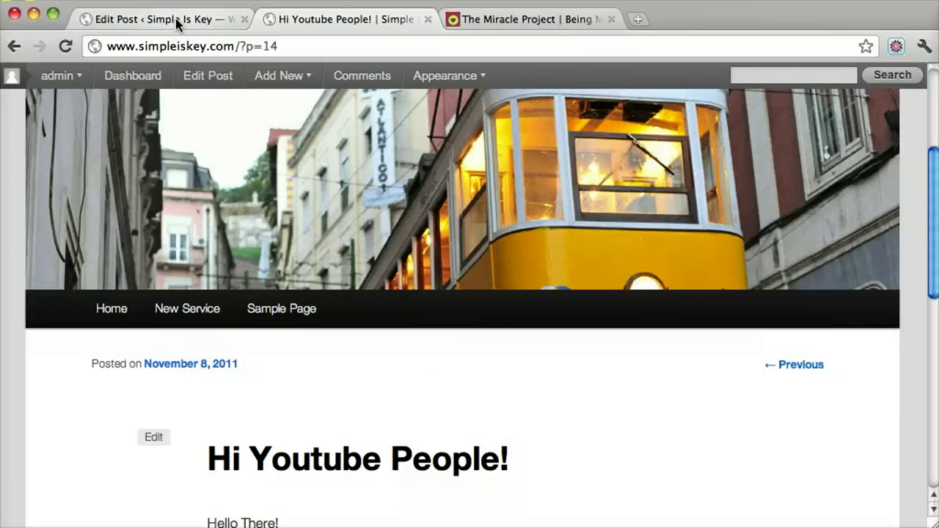
Step: Open the admin Pages list, view the New Service page live, then return to Pages
left_click(176, 21)
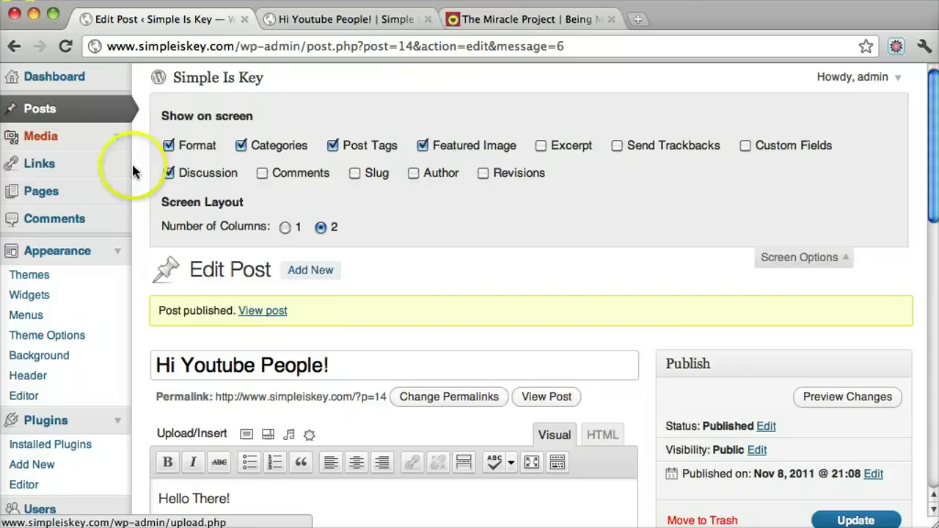
left_click(64, 196)
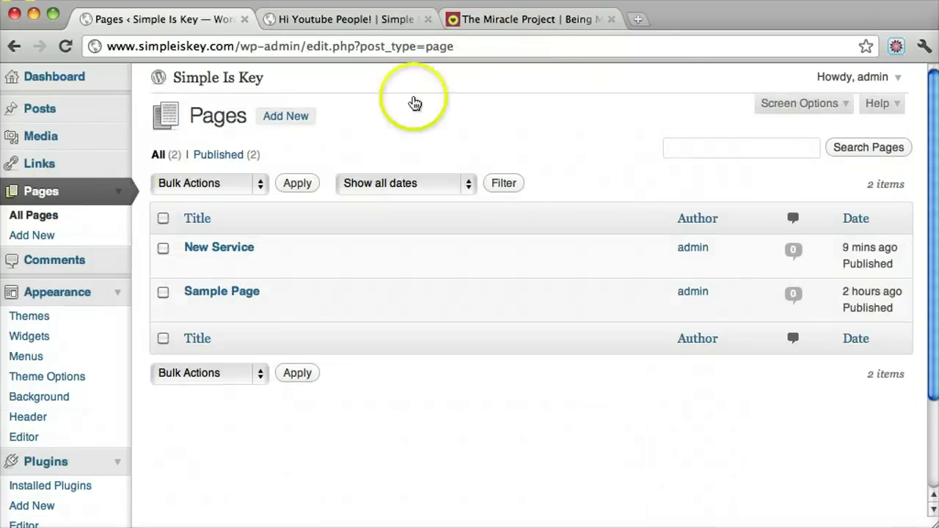
left_click(336, 19)
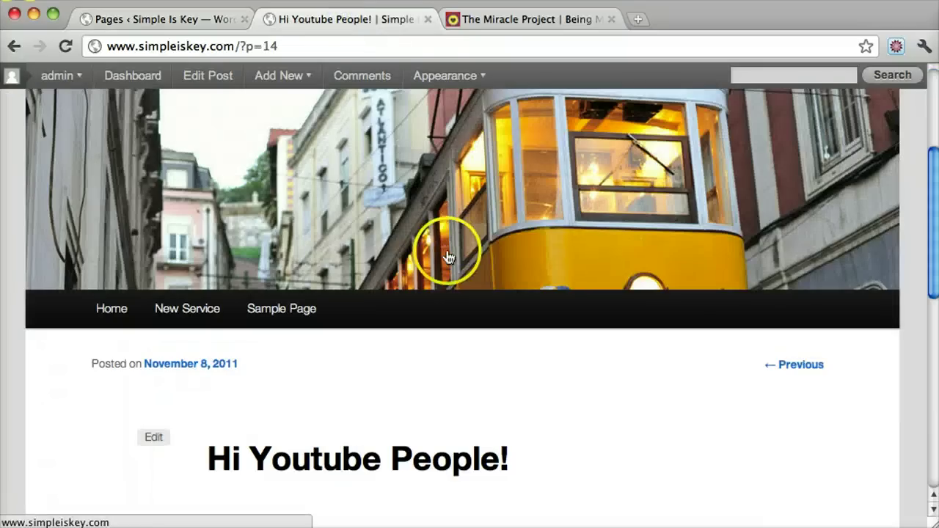
left_click(198, 302)
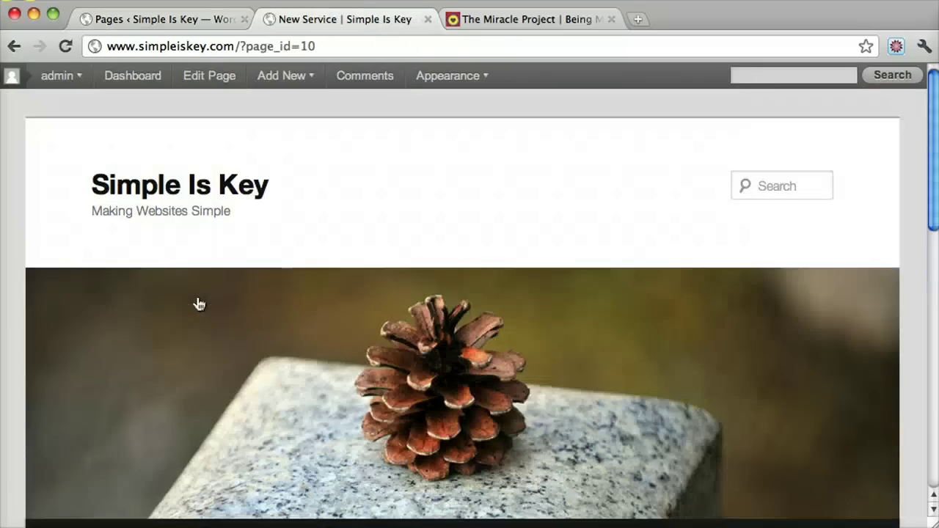
scroll(198, 304, "down", 3)
scroll(199, 304, "down", 2)
scroll(198, 304, "up", 5)
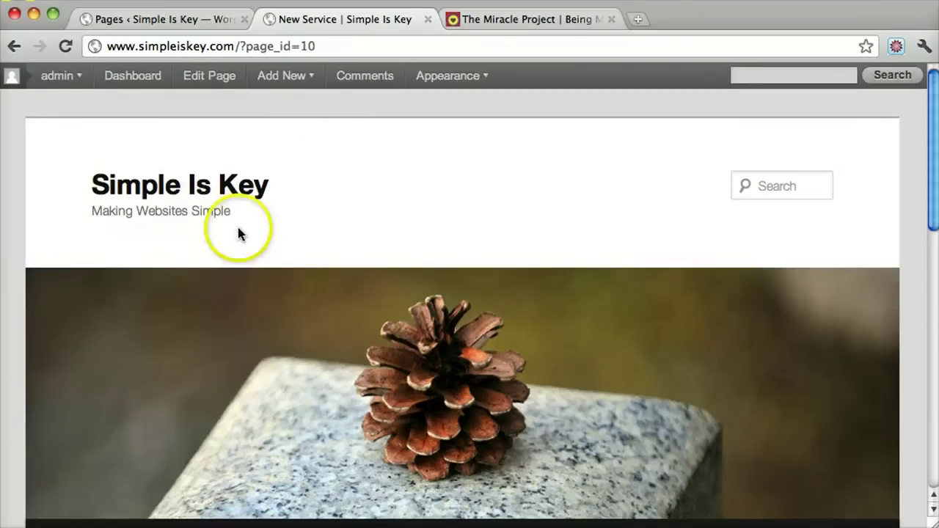
left_click(183, 21)
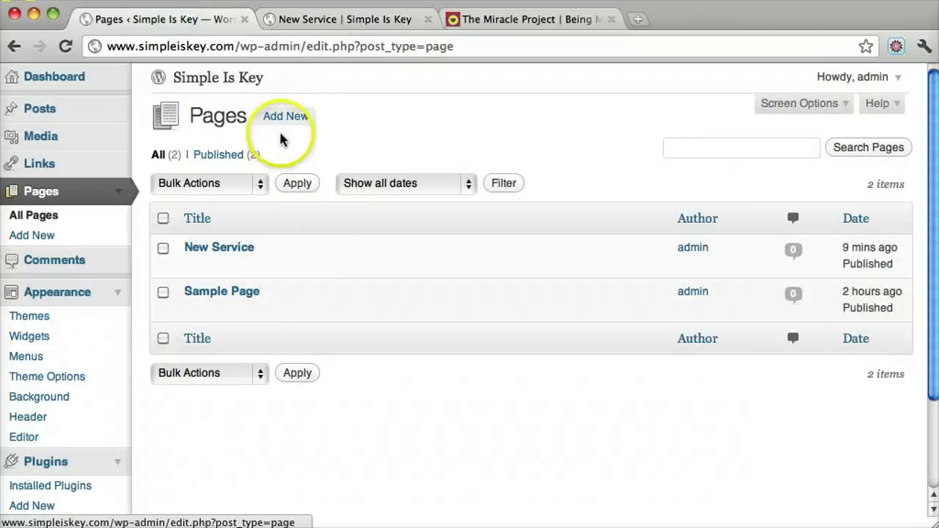
Step: Create and publish an 'About Us' page with body 'About Us page goes here!'
left_click(298, 116)
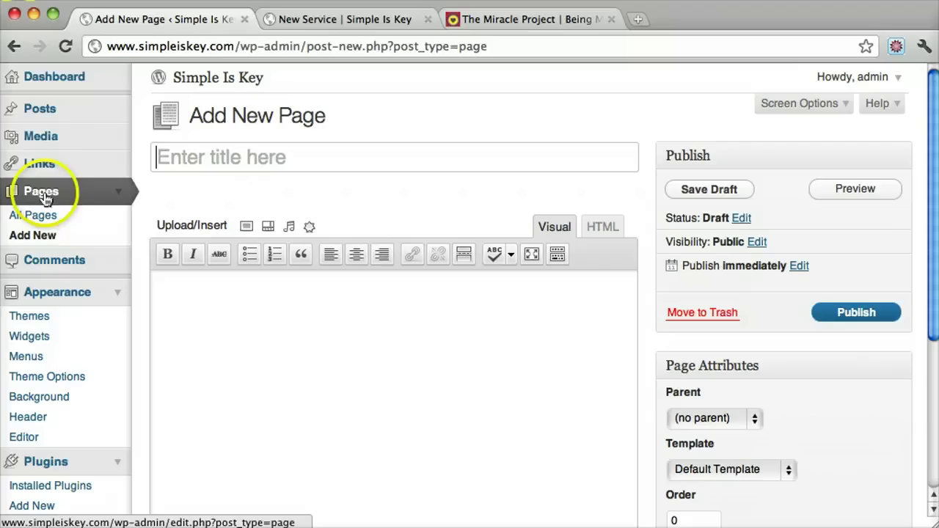
left_click(299, 165)
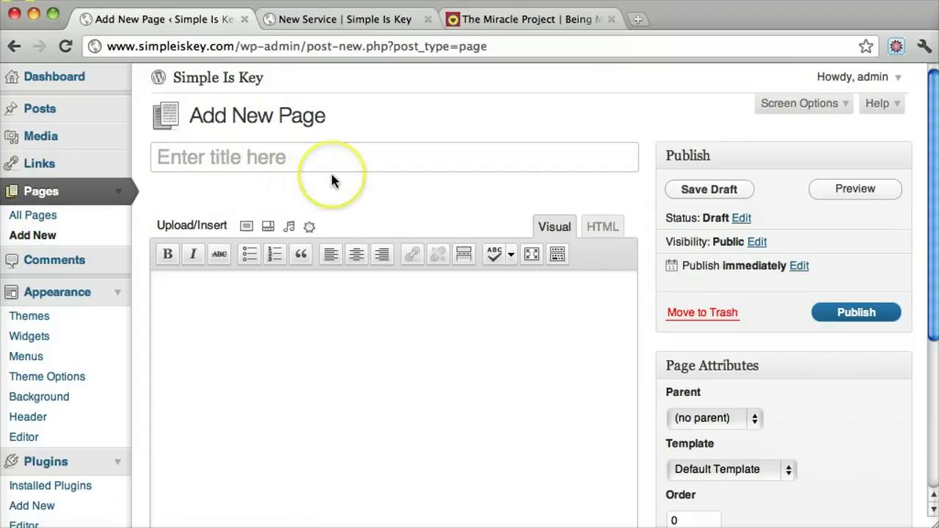
type("Abou t Us")
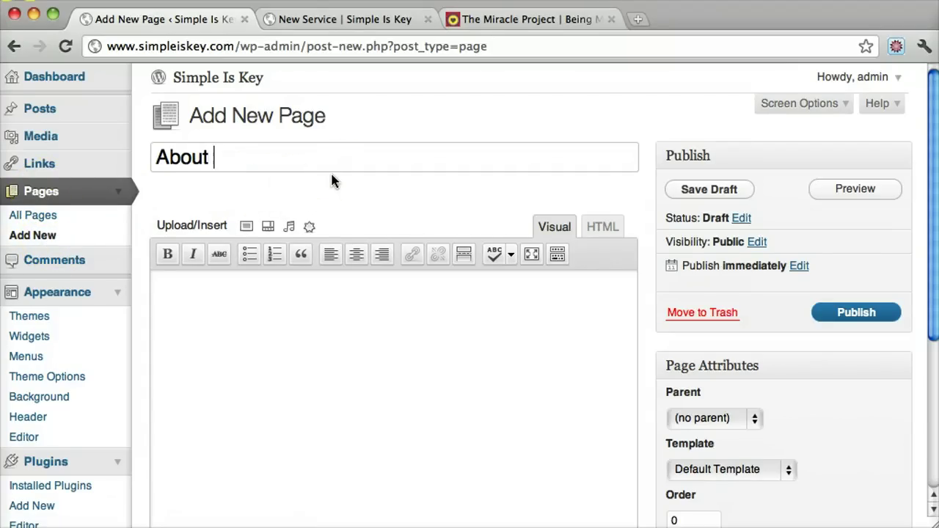
left_click(446, 441)
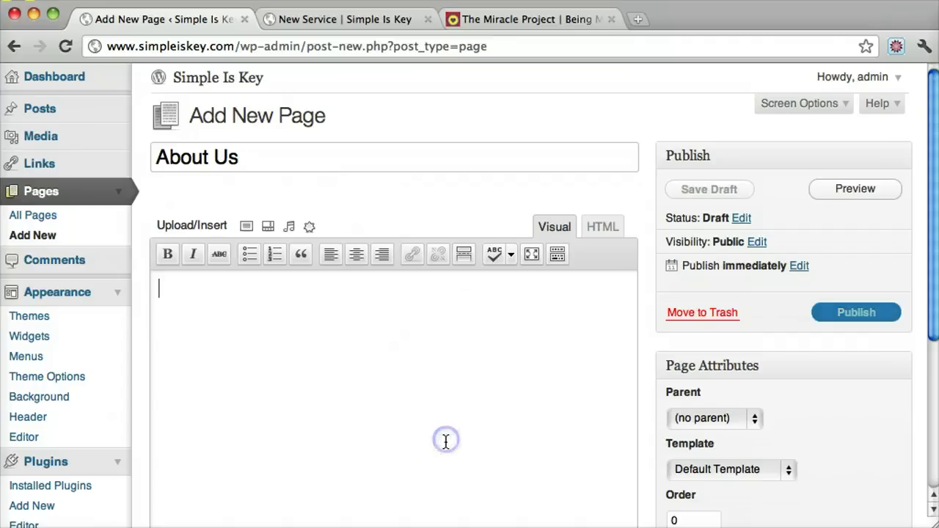
type("About Us page goes here!")
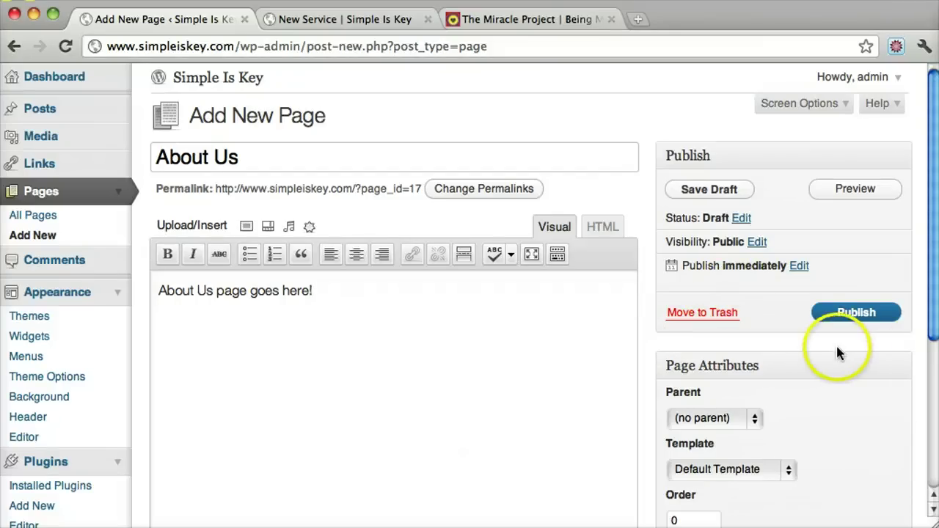
left_click(857, 313)
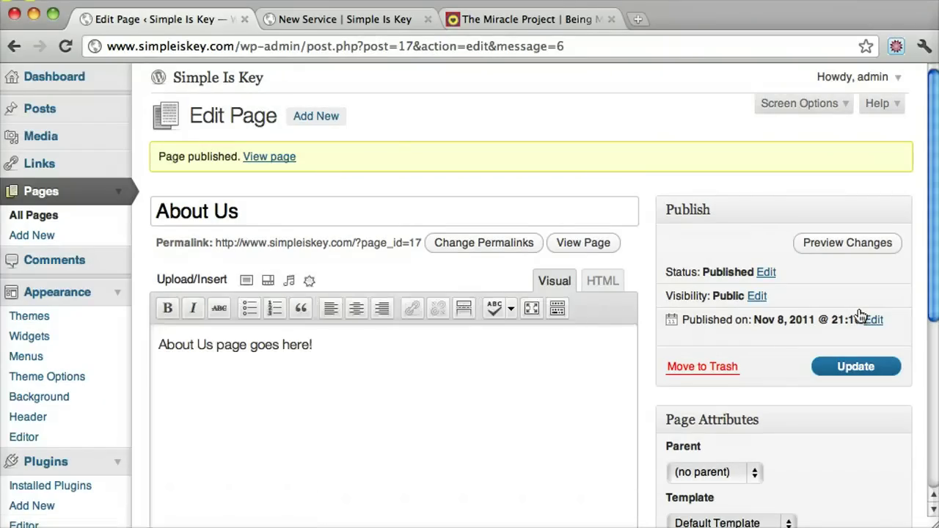
Step: Reload the live New Service page and open About Us from the site menu
left_click(319, 20)
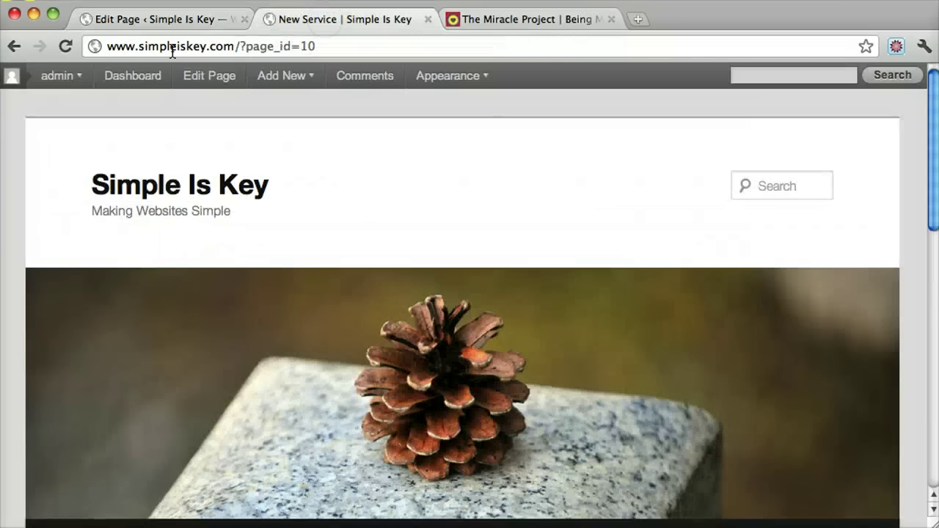
left_click(69, 48)
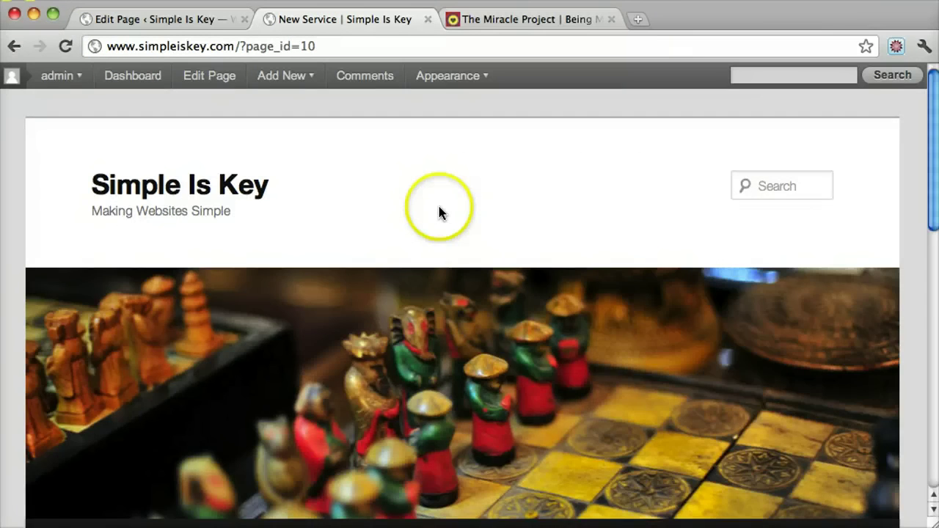
scroll(438, 206, "down", 5)
left_click(173, 316)
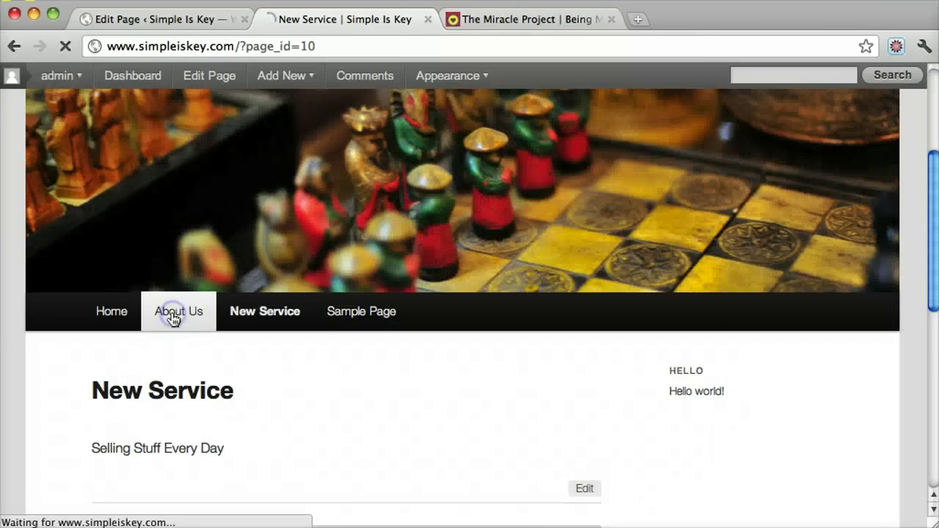
scroll(486, 250, "down", 5)
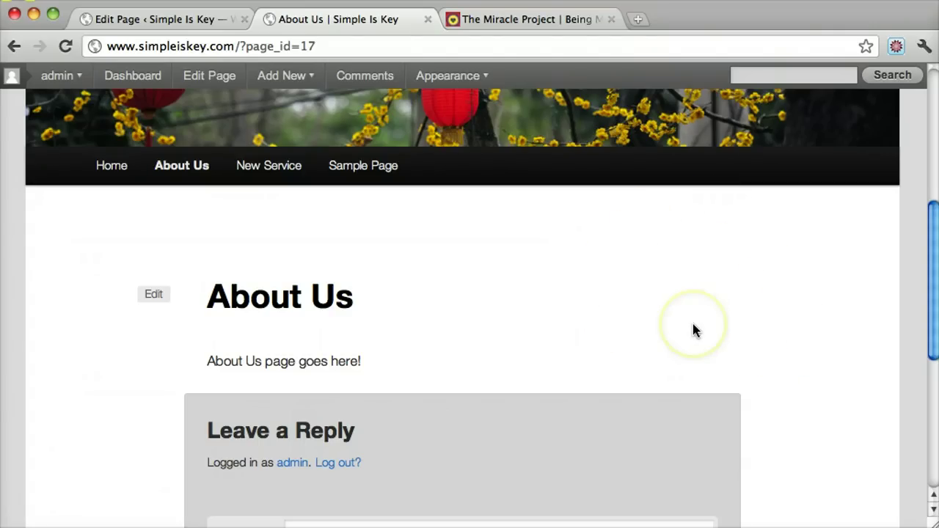
scroll(690, 345, "down", 2)
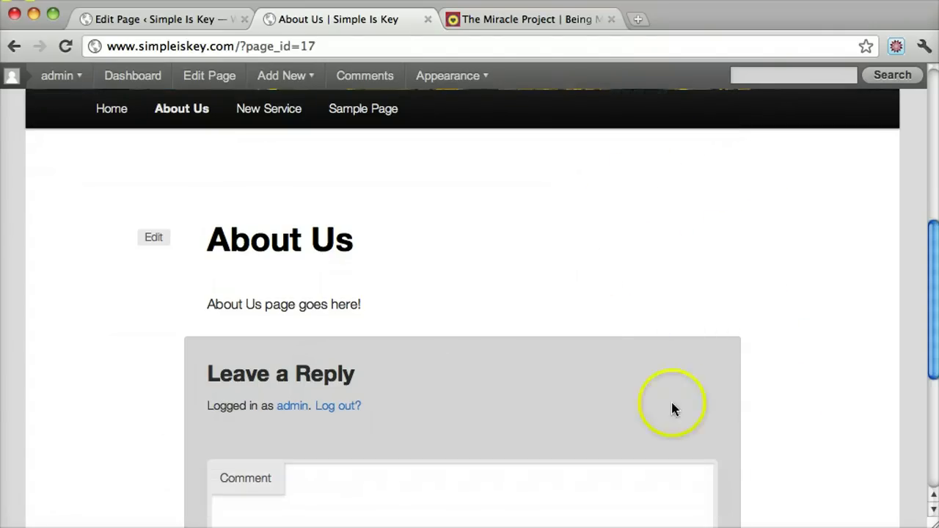
Step: Set the About Us page template to Sidebar Template and update the page
left_click(169, 22)
scroll(715, 292, "down", 3)
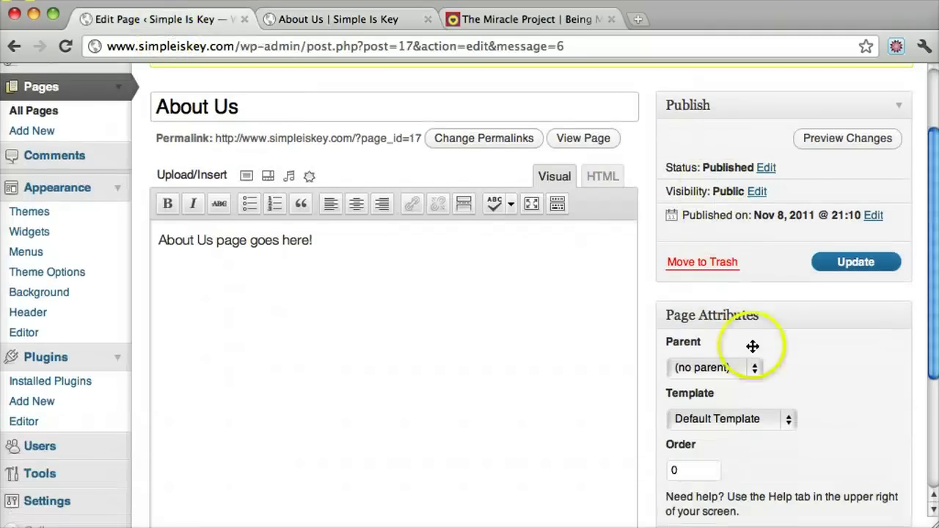
left_click(763, 418)
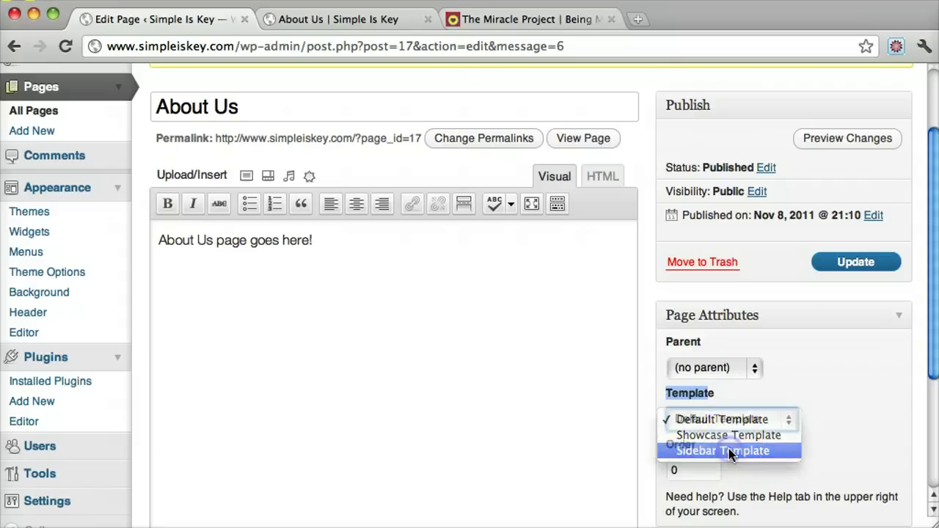
left_click(729, 451)
left_click(830, 270)
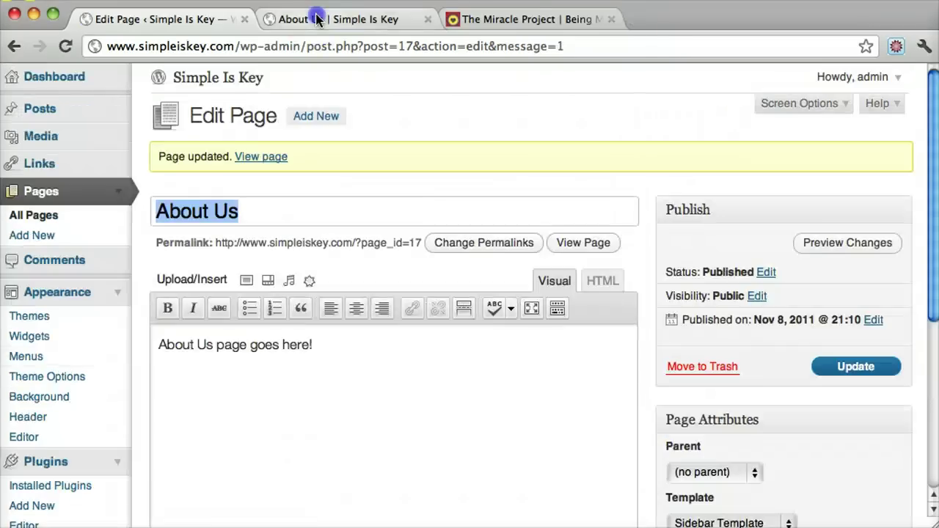
Step: Reload the live About Us page and check the Hello sidebar beside the content
left_click(315, 20)
left_click(248, 50)
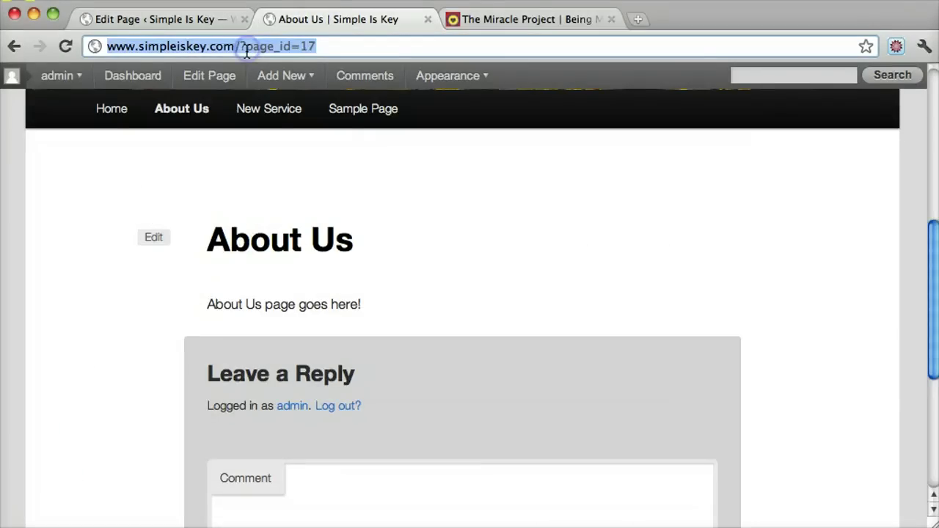
key("Return")
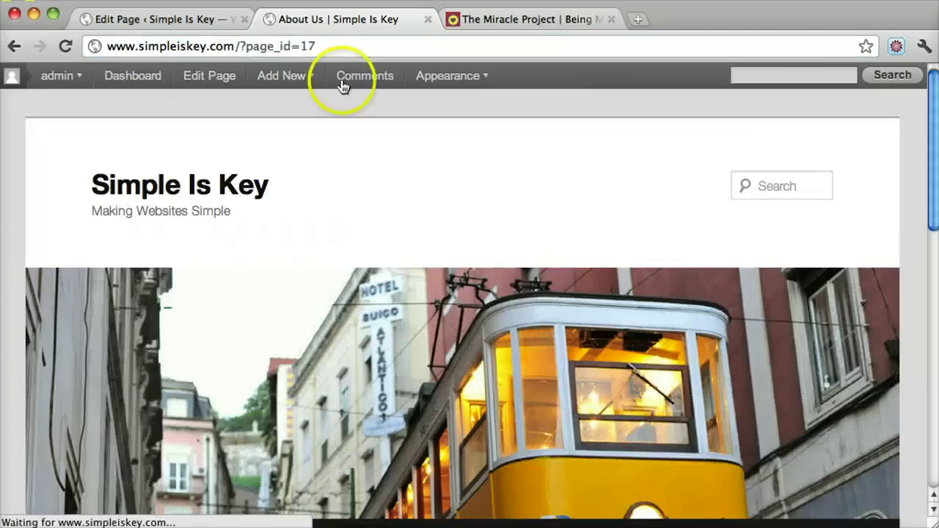
scroll(650, 218, "down", 5)
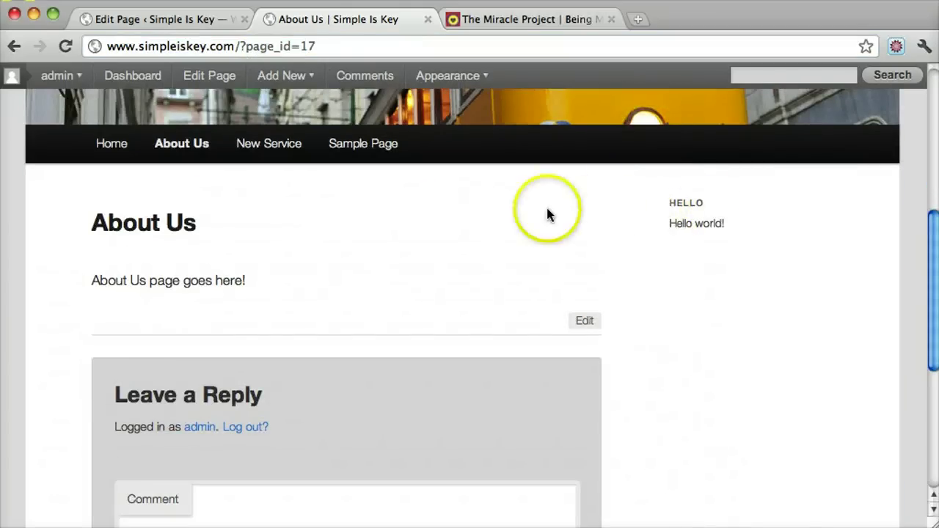
left_click(684, 206)
left_click_drag(684, 206, 662, 210)
left_click(735, 226)
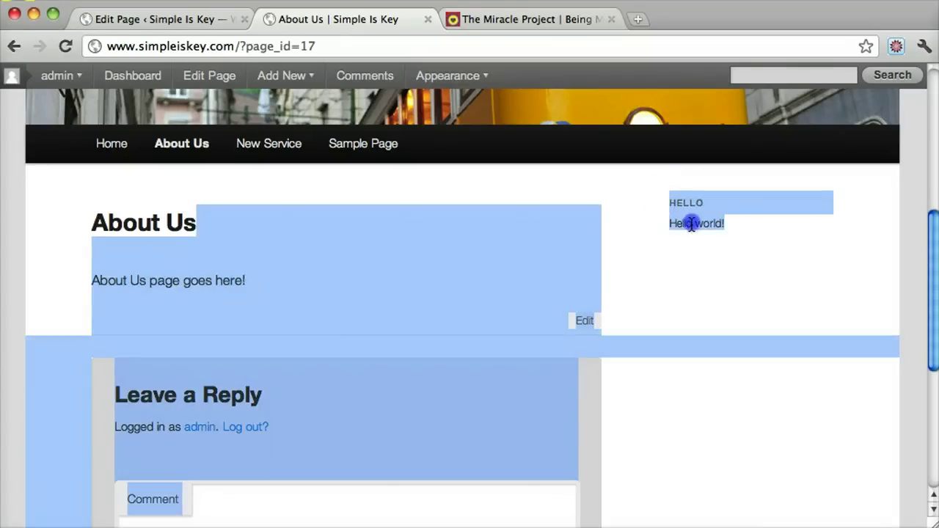
left_click(691, 224)
left_click(169, 18)
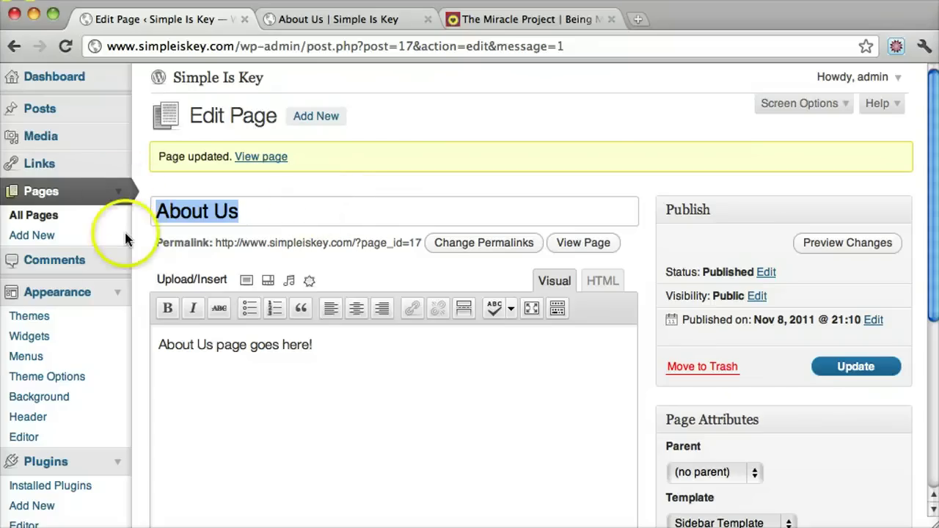
Step: On the Widgets screen, drag the Pages widget under 'Text: Hello' in Main Sidebar and save it
left_click(115, 294)
left_click(115, 293)
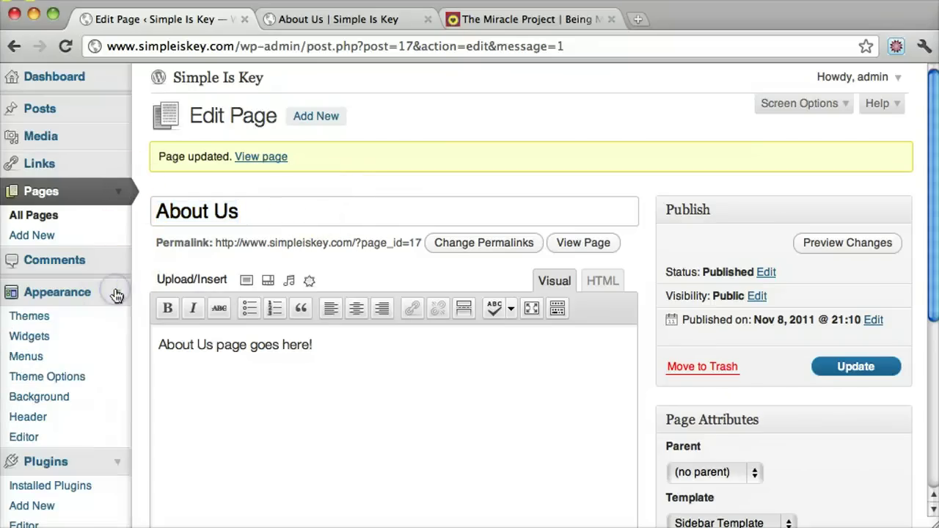
left_click(33, 337)
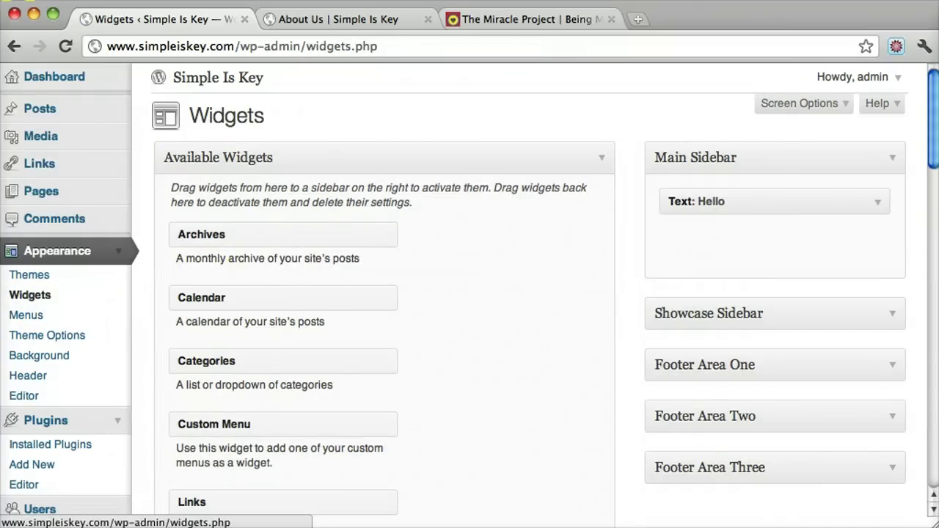
left_click(873, 203)
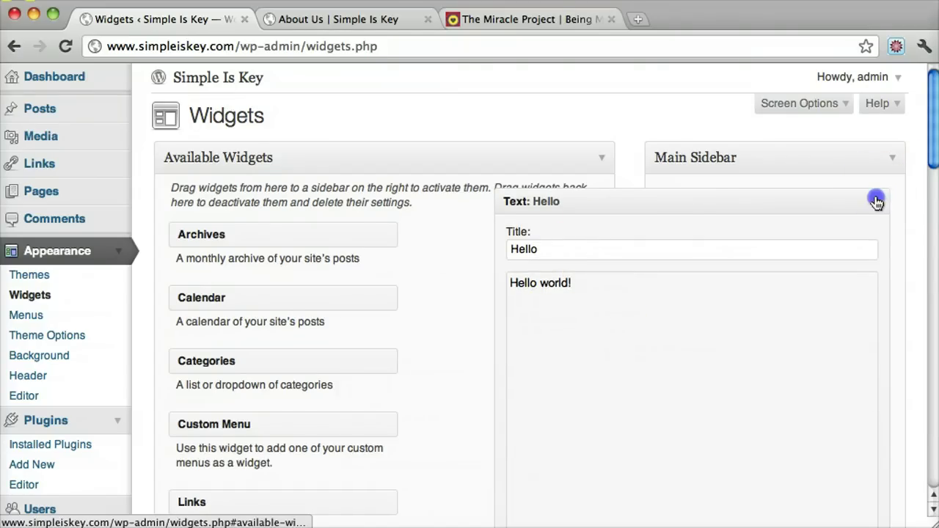
left_click(877, 203)
scroll(431, 247, "down", 5)
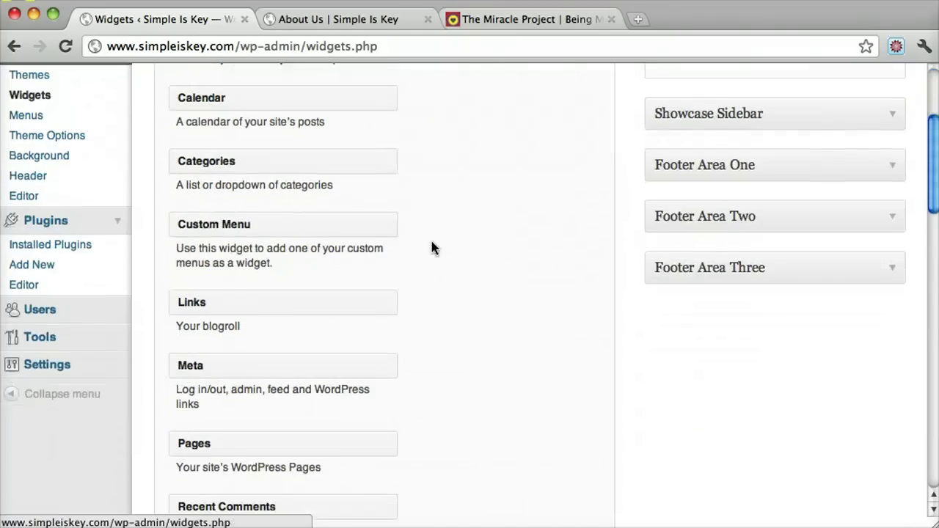
scroll(431, 248, "down", 3)
left_click_drag(229, 306, 722, 135)
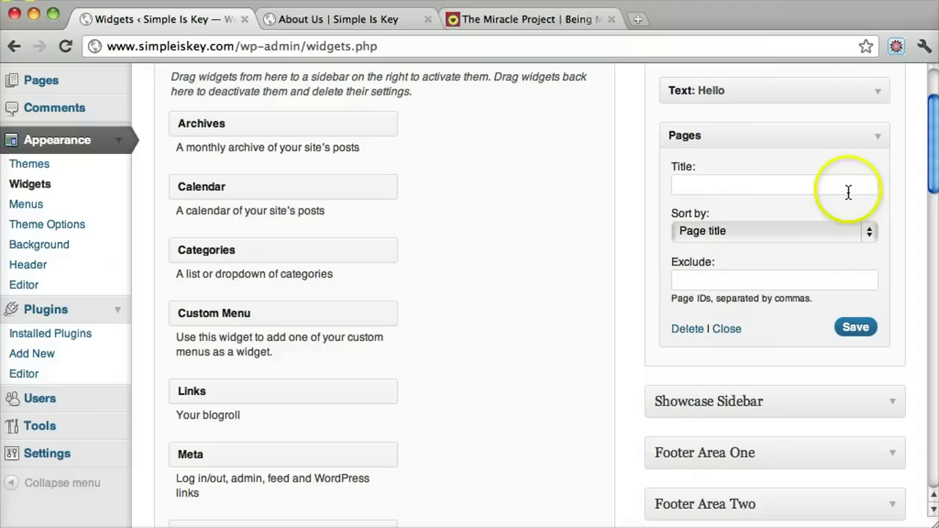
left_click(853, 327)
Step: Reload the live About Us page and check the sidebar lists About Us, New Service and Sample Page
left_click(335, 19)
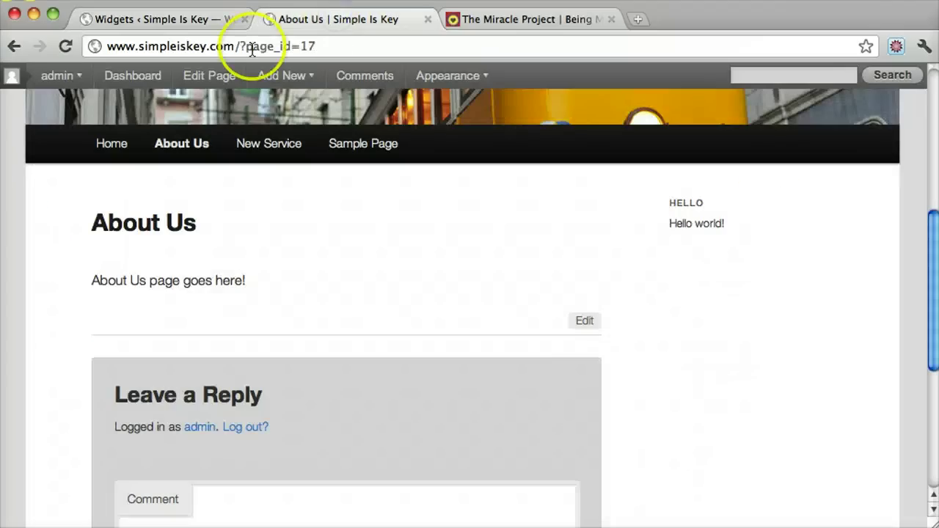
left_click(251, 48)
key("Return")
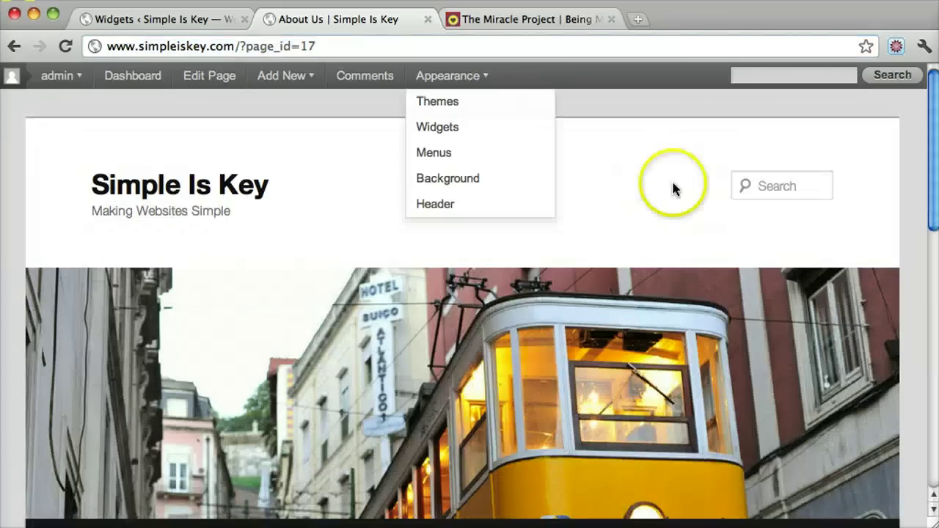
scroll(673, 187, "down", 10)
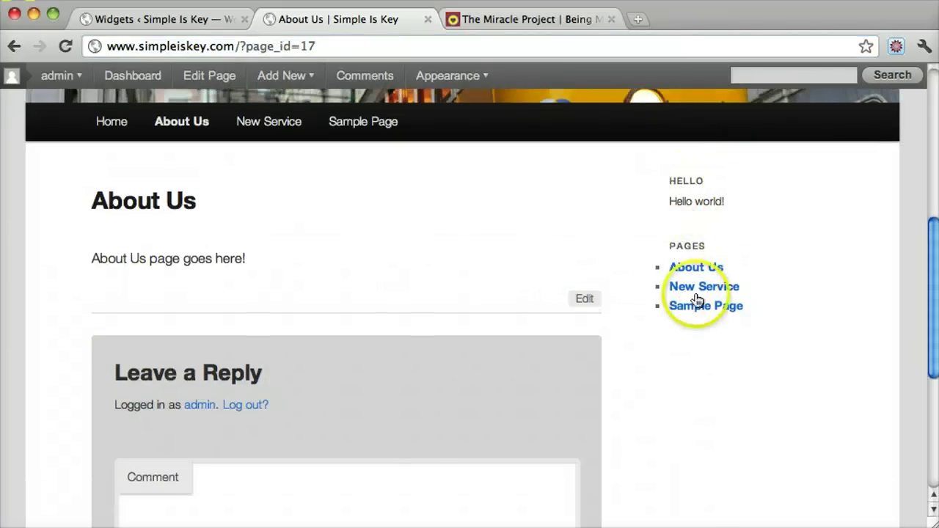
scroll(587, 213, "up", 3)
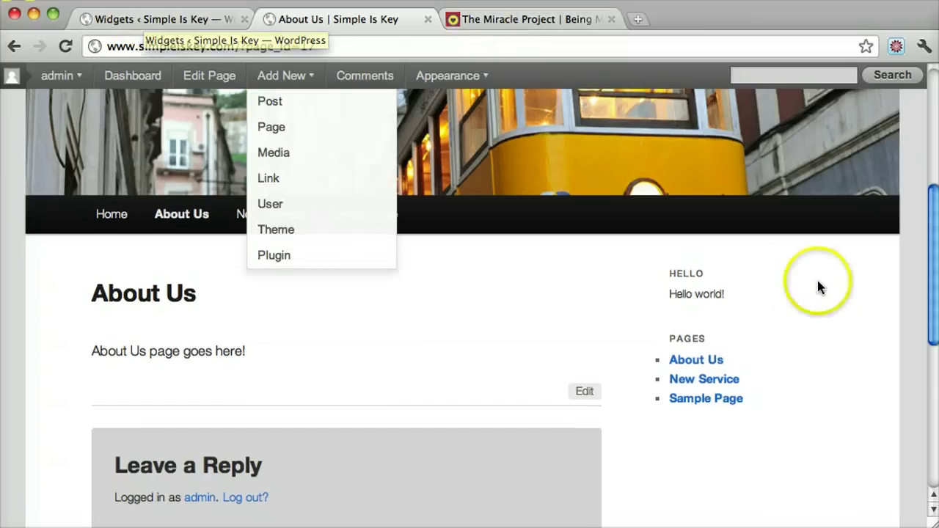
scroll(816, 279, "down", 3)
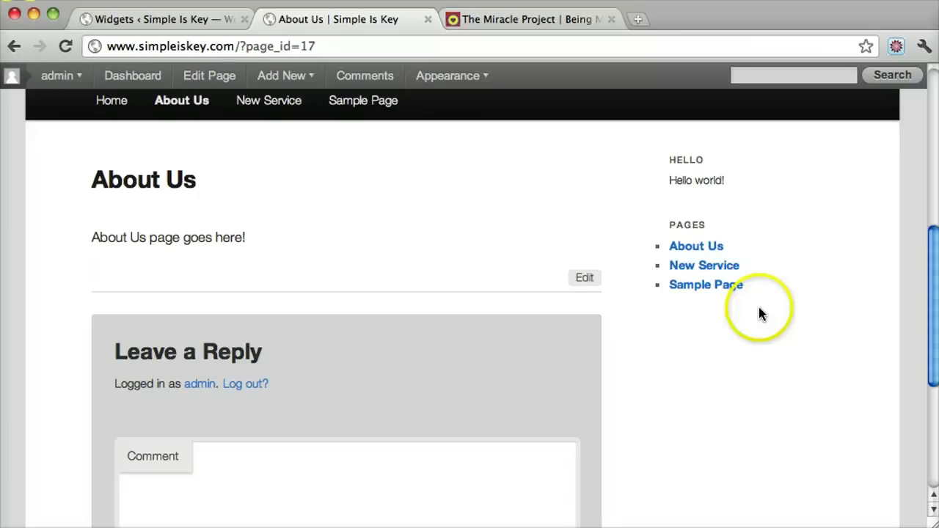
scroll(759, 315, "down", 3)
scroll(760, 314, "up", 4)
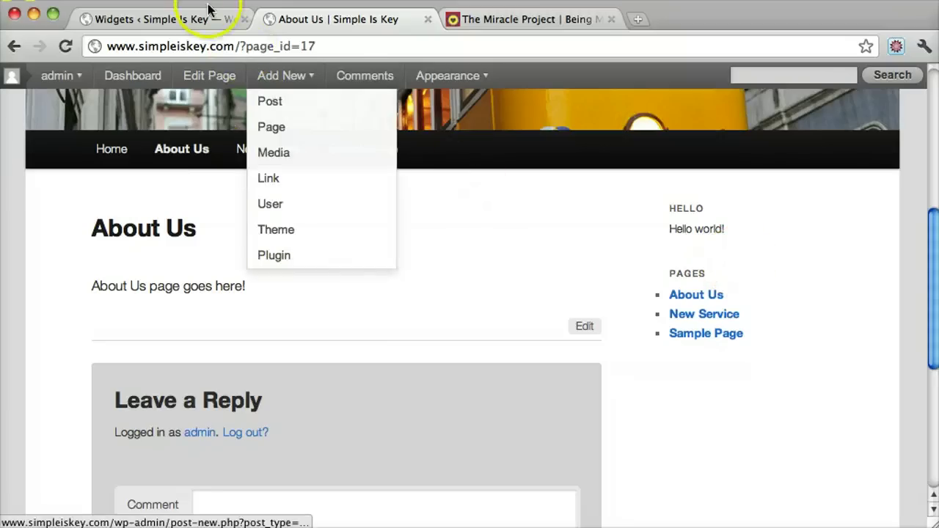
left_click(188, 15)
Step: Collapse the Appearance menu and open the Plugins list showing Akismet and Hello Dolly
scroll(491, 346, "up", 3)
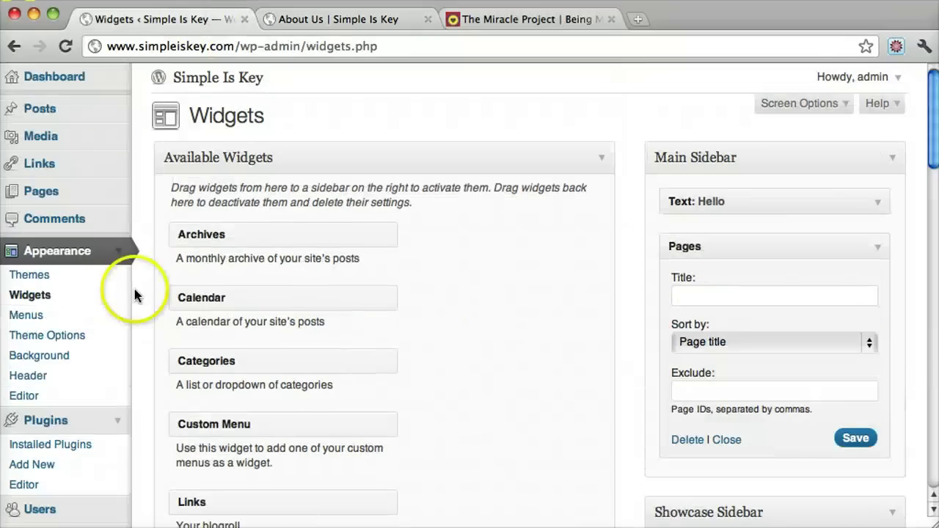
left_click(122, 254)
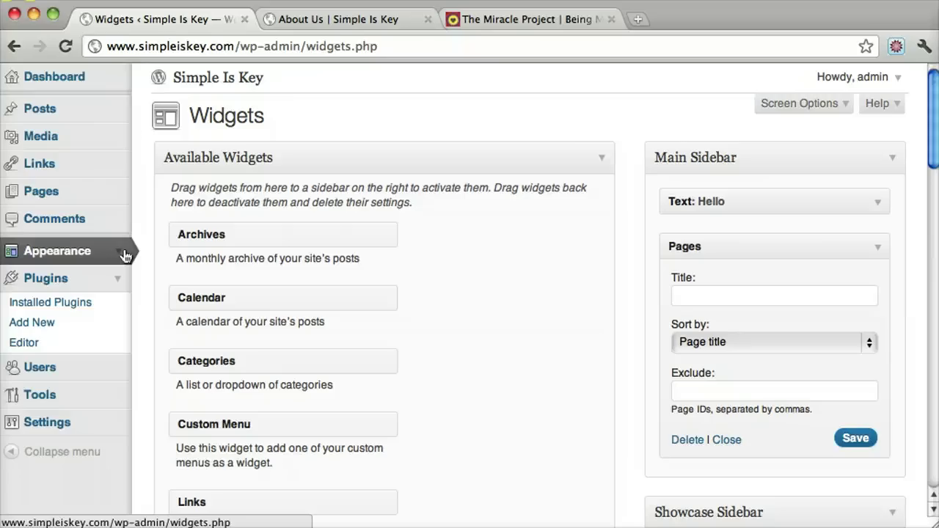
left_click(68, 281)
left_click(78, 283)
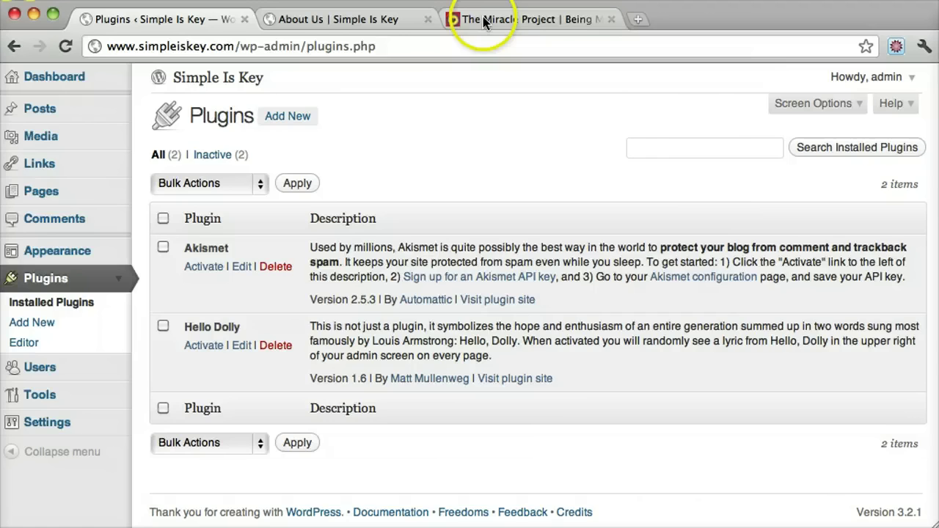
Step: Browse the photos in The Miracle Project website's slideshow
left_click(485, 21)
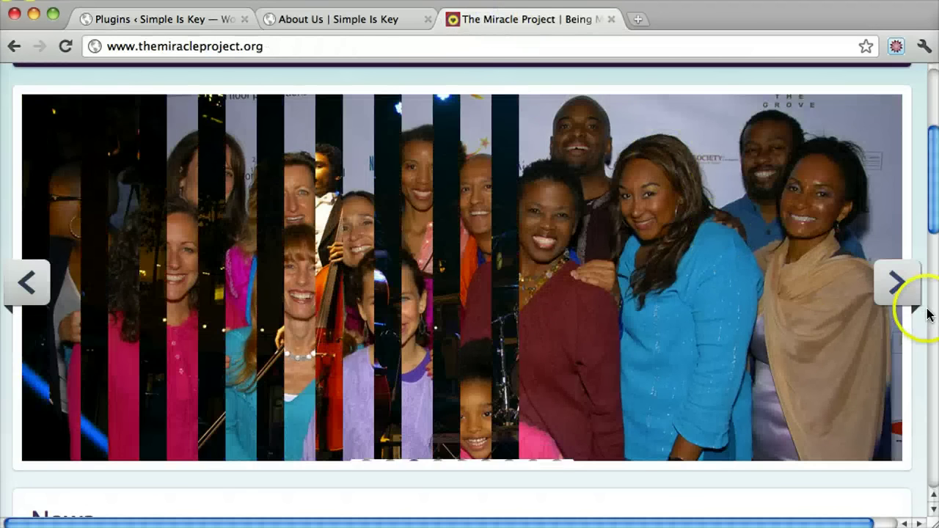
left_click(898, 286)
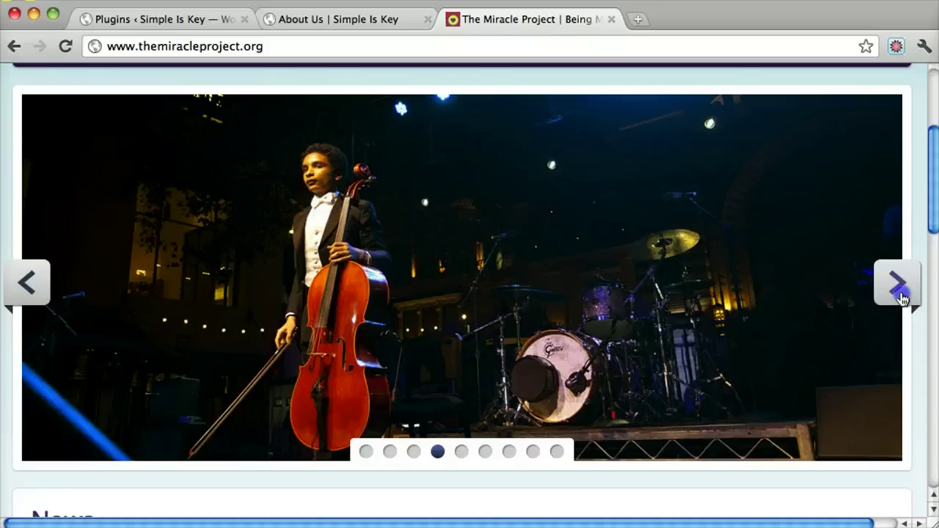
left_click(900, 295)
left_click(900, 295)
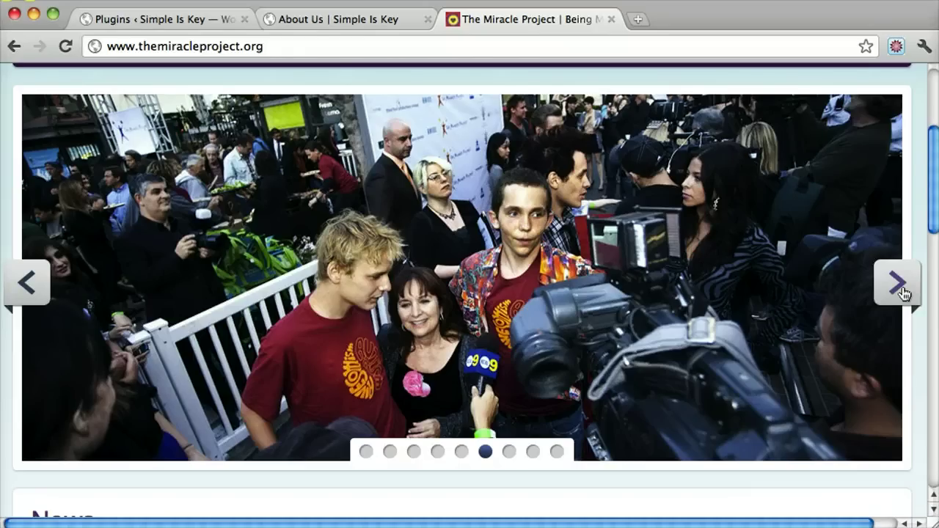
left_click(900, 285)
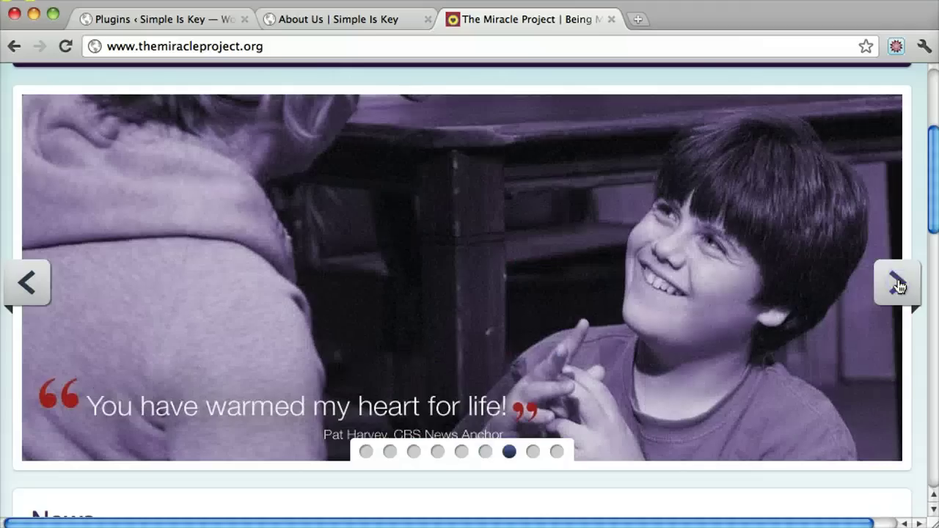
scroll(897, 287, "up", 3)
Step: Look over The Miracle Project contact page, then return to the Simple Is Key About Us tab
left_click(719, 220)
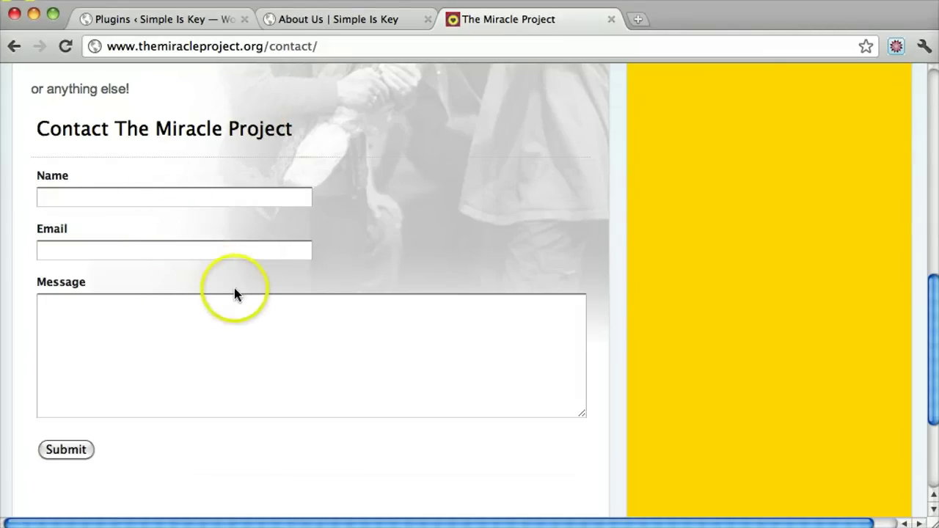
scroll(411, 320, "up", 5)
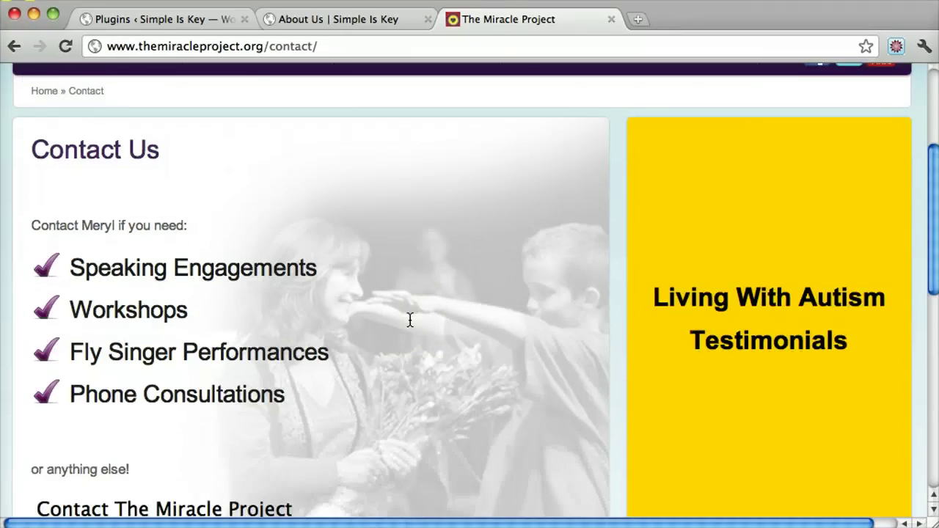
scroll(410, 320, "up", 5)
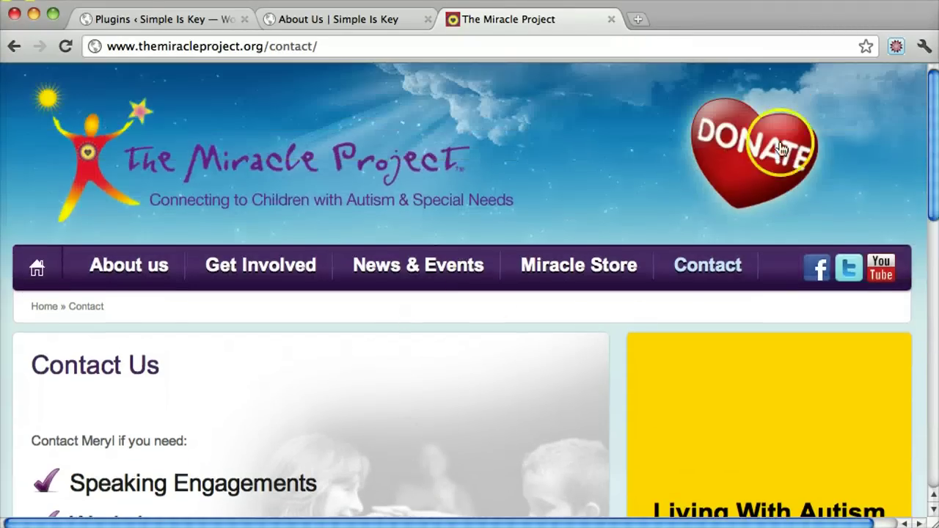
left_click(820, 270)
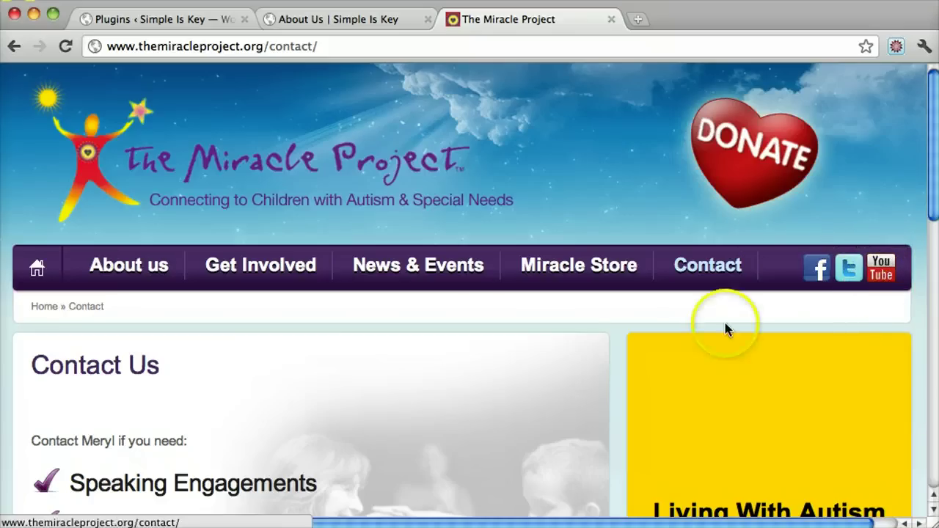
left_click(343, 21)
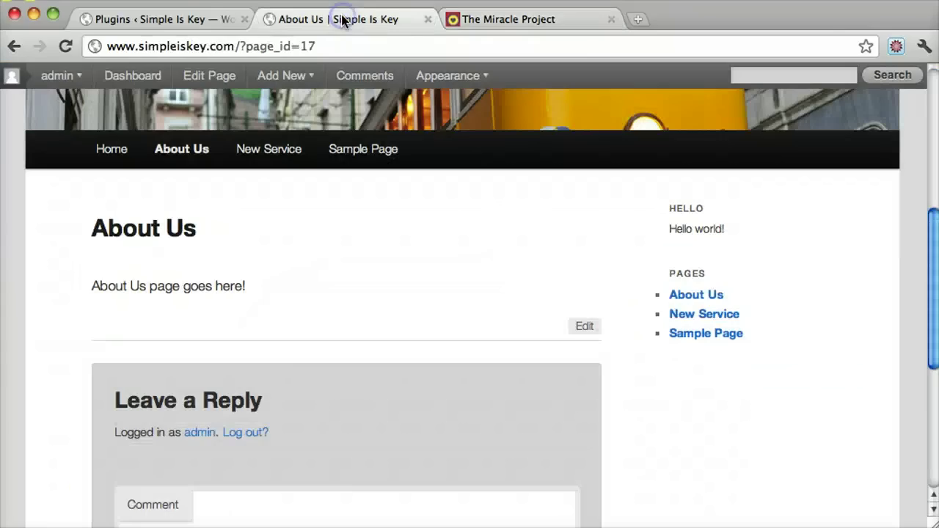
Step: From Plugins > Add New, search the plugin directory for 'contact form 7'
left_click(188, 19)
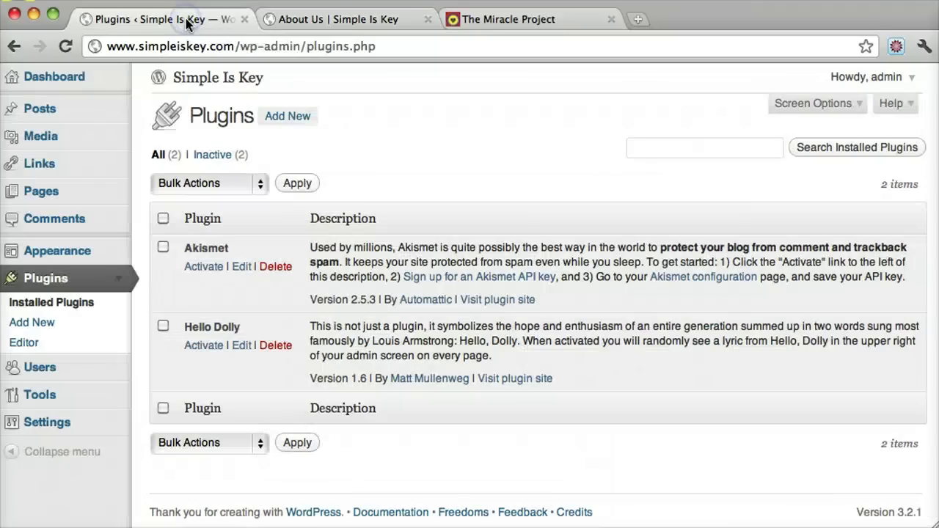
left_click(287, 119)
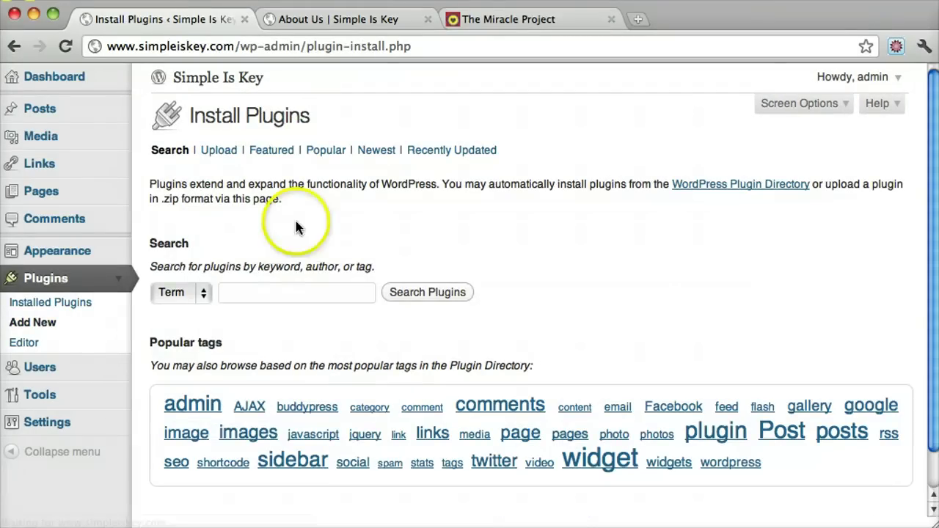
left_click(248, 299)
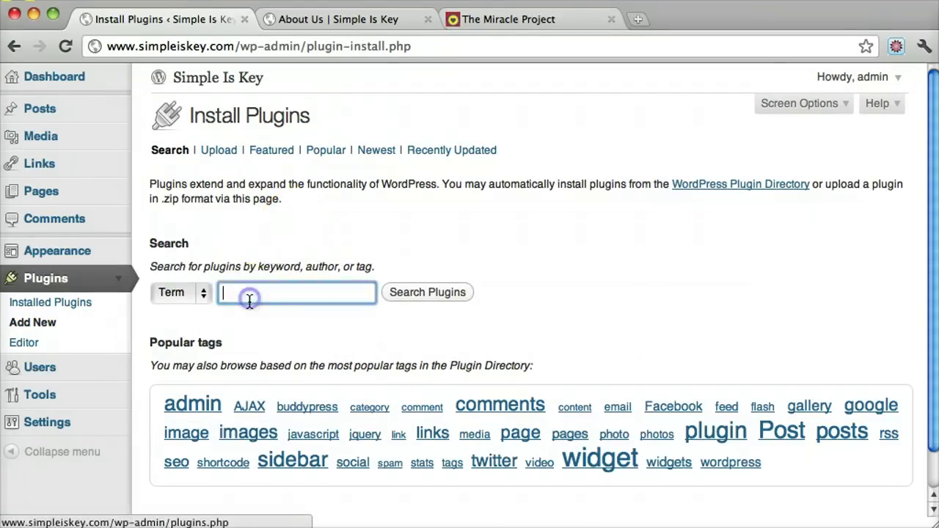
type("co")
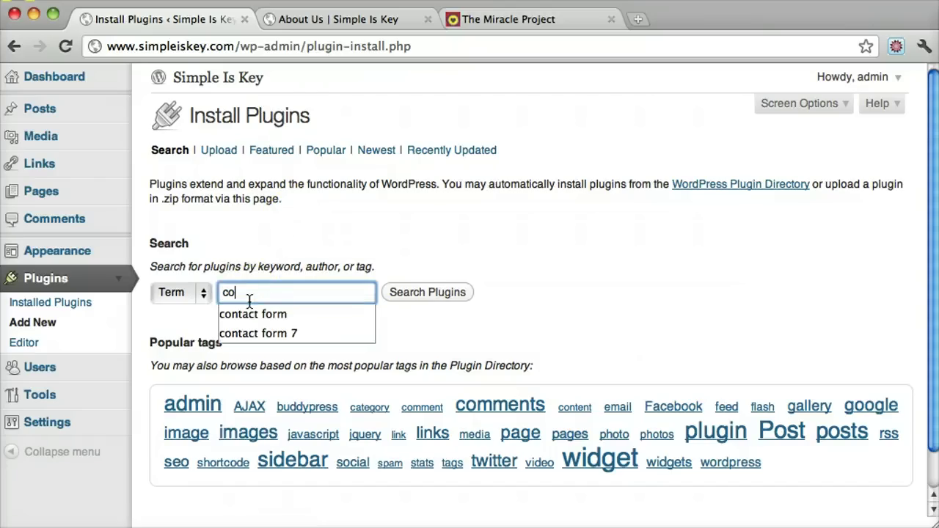
type("nt")
key("Down")
key("Down")
key("Return")
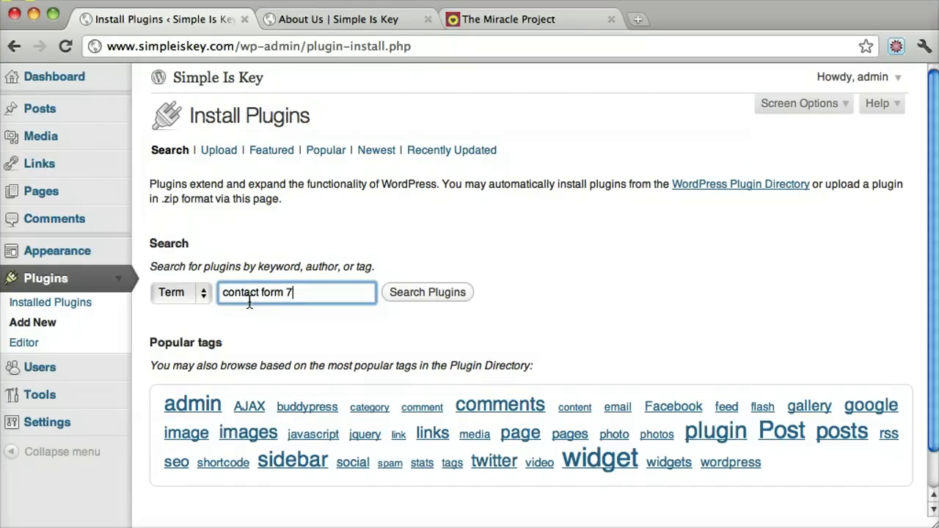
left_click(449, 293)
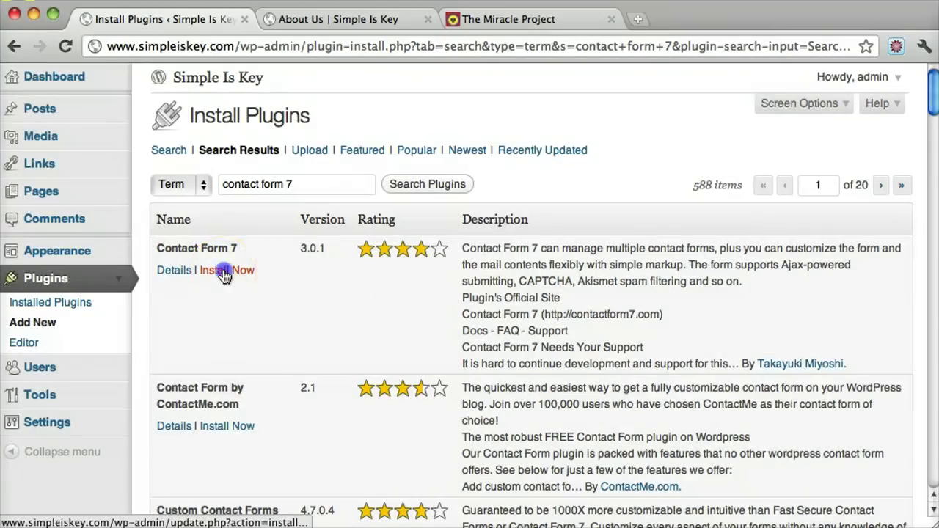
Step: Install Contact Form 7 3.0.1, confirm the install, and activate the plugin
left_click(224, 272)
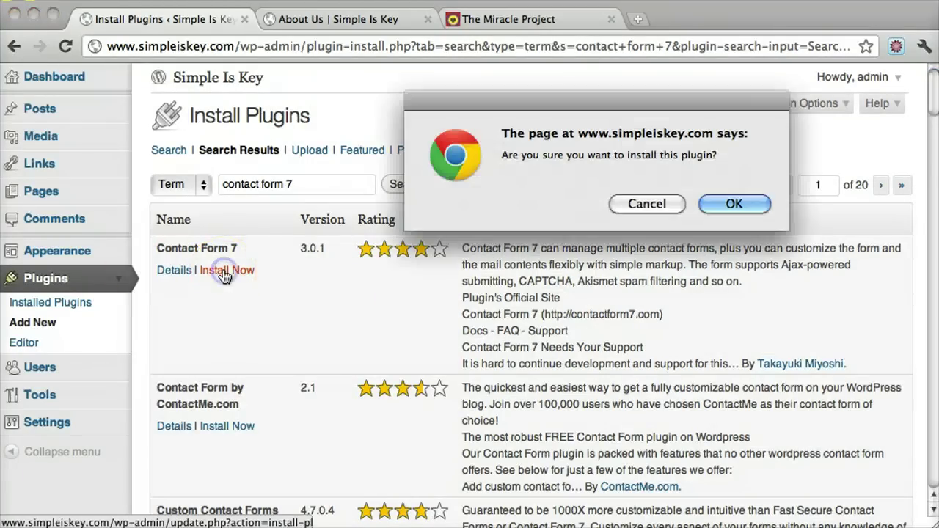
left_click(734, 205)
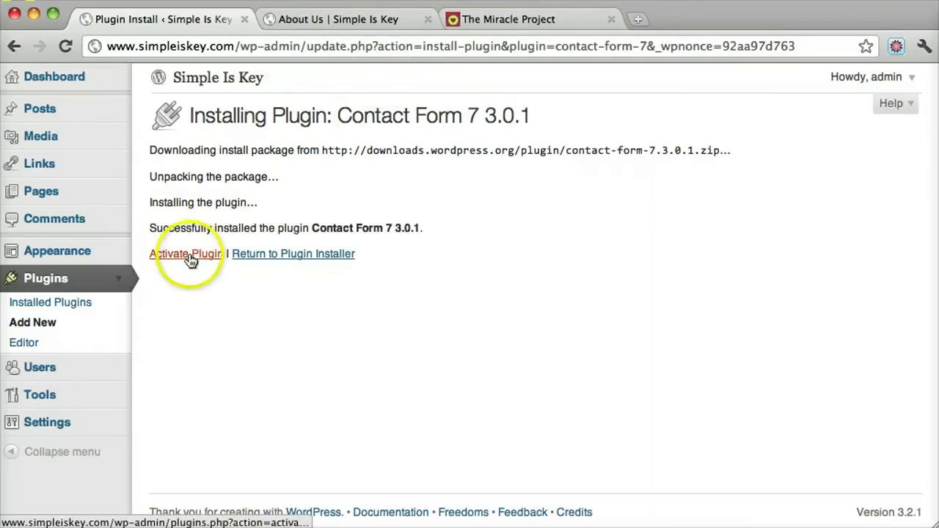
left_click(188, 255)
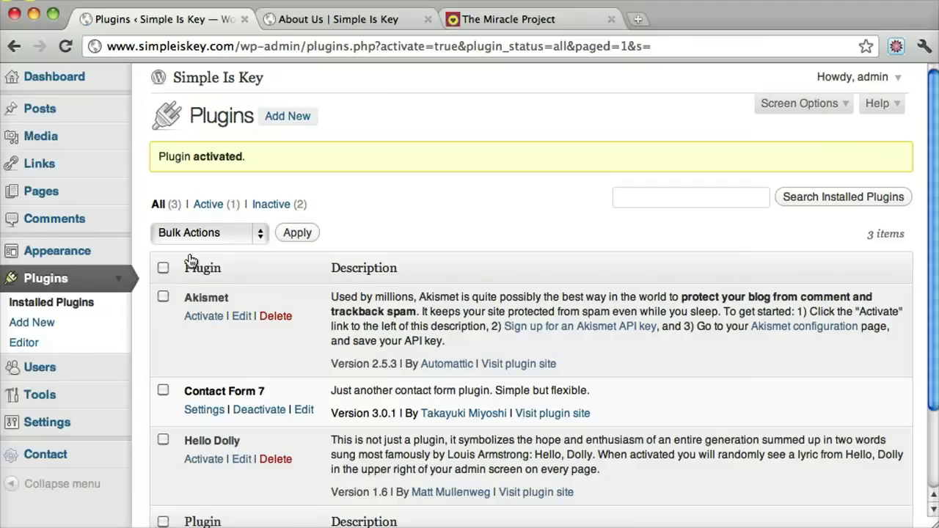
scroll(190, 261, "down", 3)
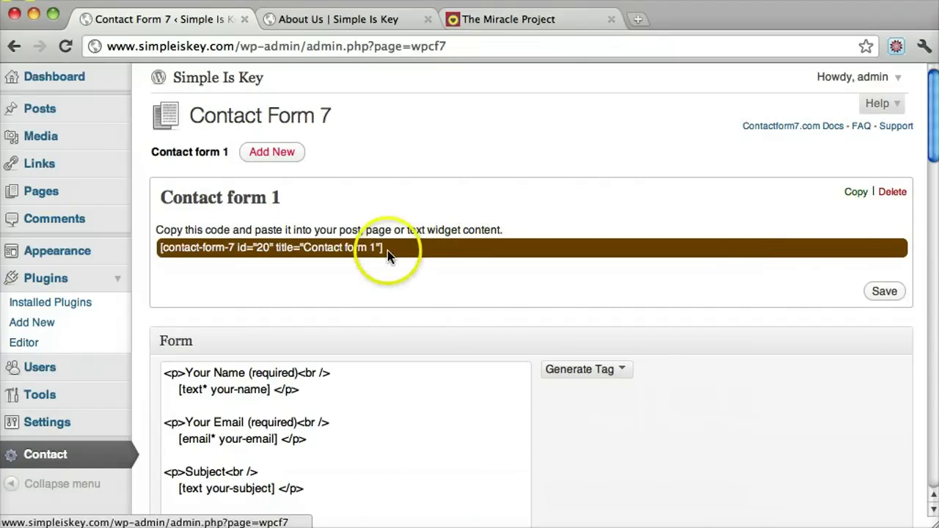
Step: Copy the Contact form 1 shortcode, paste it after the About Us text, and update the page
left_click(387, 253)
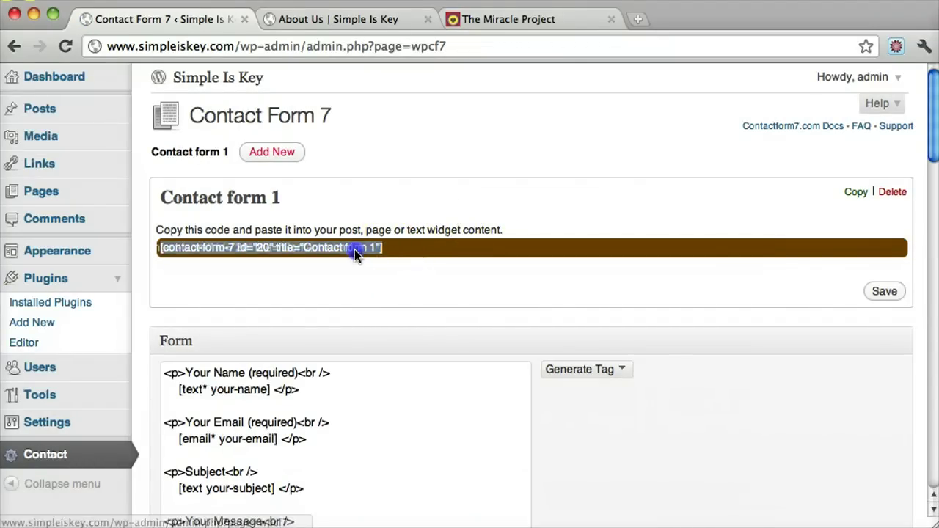
left_click(391, 254)
left_click_drag(391, 249, 163, 250)
key("super+c")
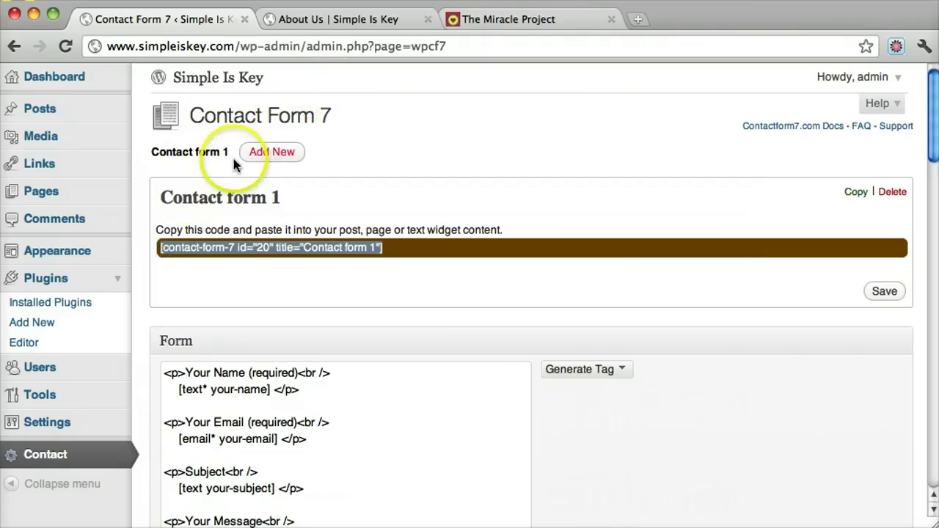
left_click(64, 200)
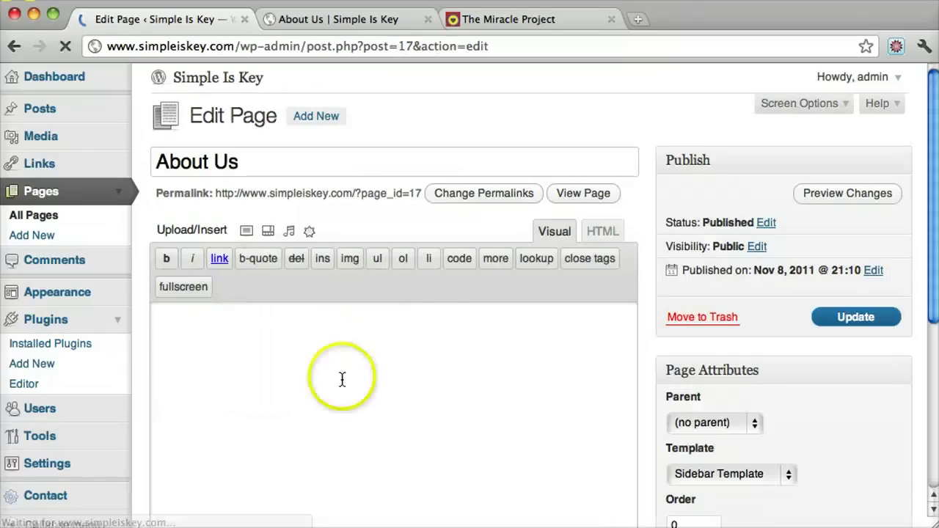
left_click(313, 392)
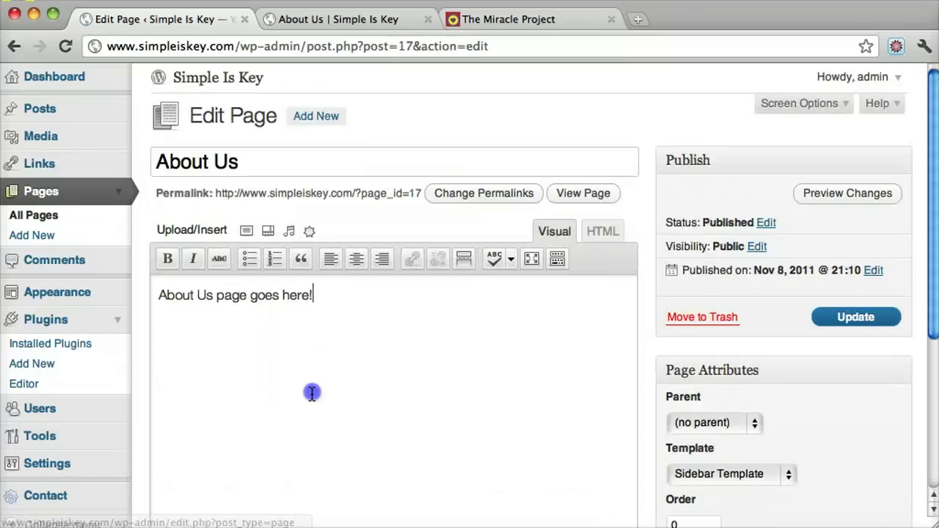
key("super+v")
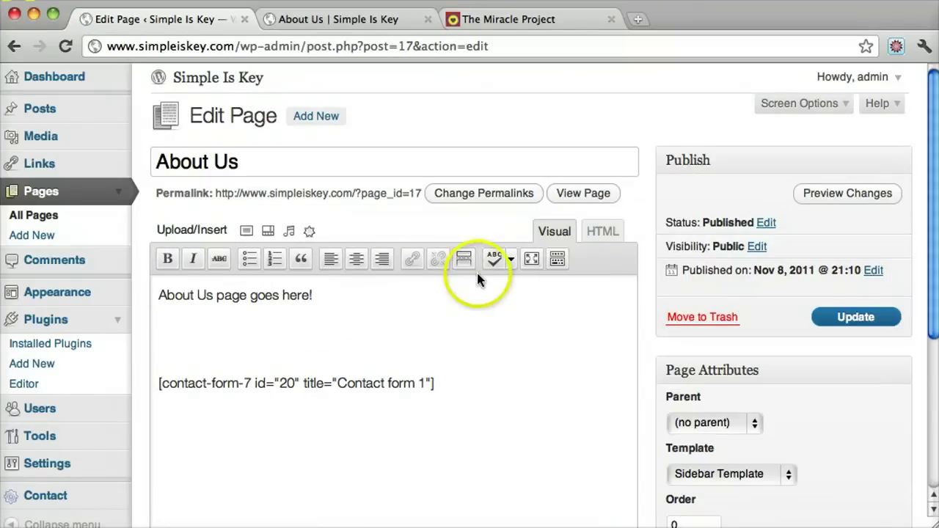
left_click(843, 323)
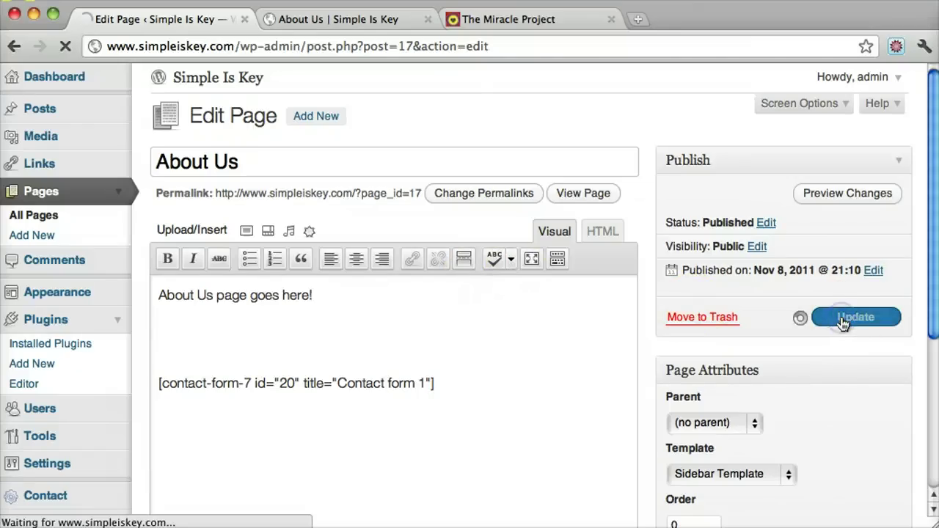
Step: Reload the live About Us page and try the Name, Email, Subject and Message form fields
left_click(373, 25)
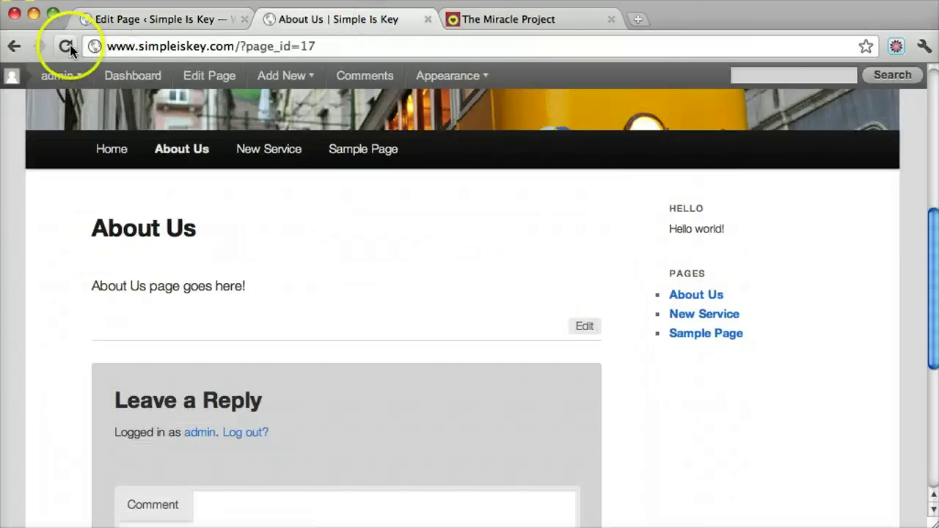
left_click(70, 47)
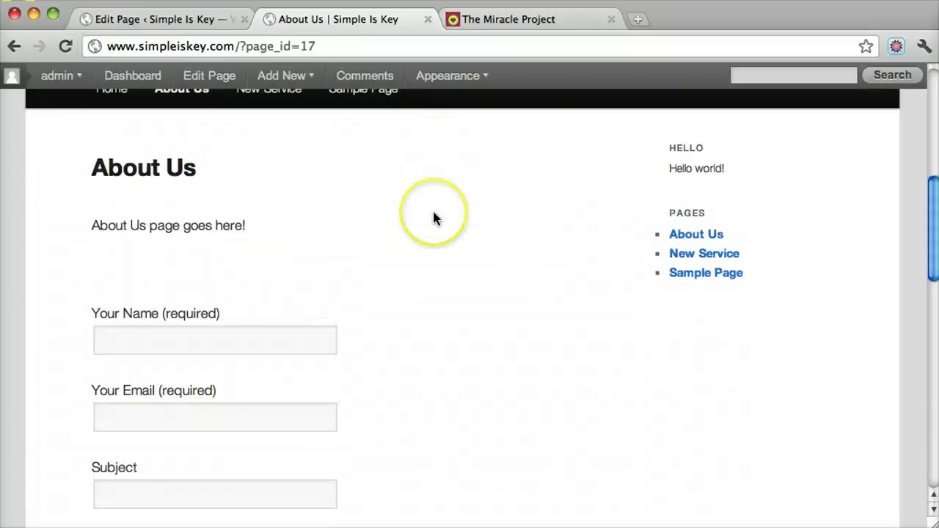
scroll(434, 213, "down", 4)
scroll(216, 205, "up", 5)
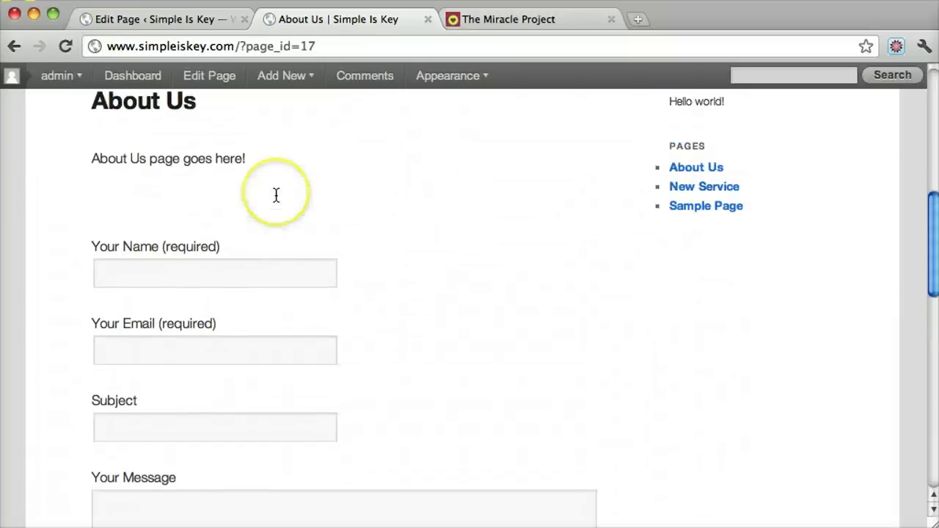
left_click(192, 378)
scroll(188, 379, "down", 3)
left_click(201, 354)
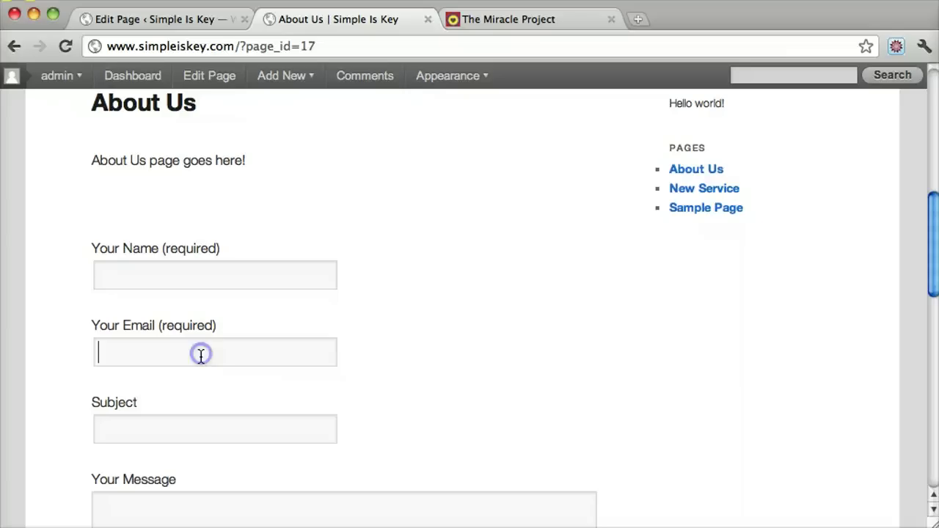
left_click(185, 430)
scroll(184, 429, "down", 4)
left_click(184, 429)
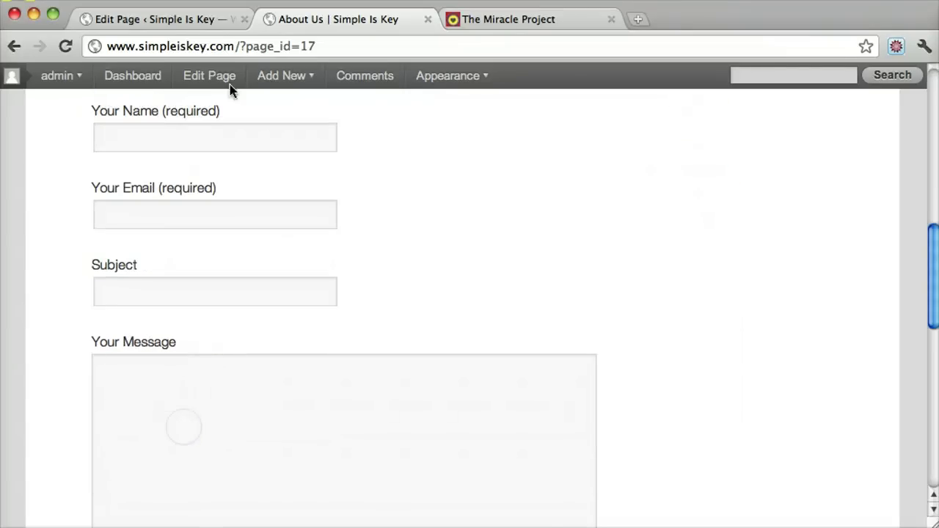
left_click(167, 22)
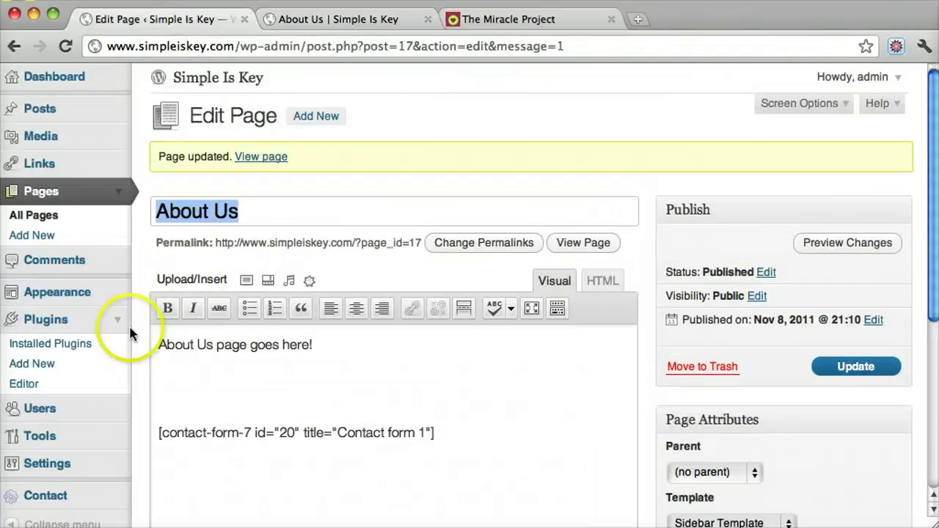
left_click(74, 322)
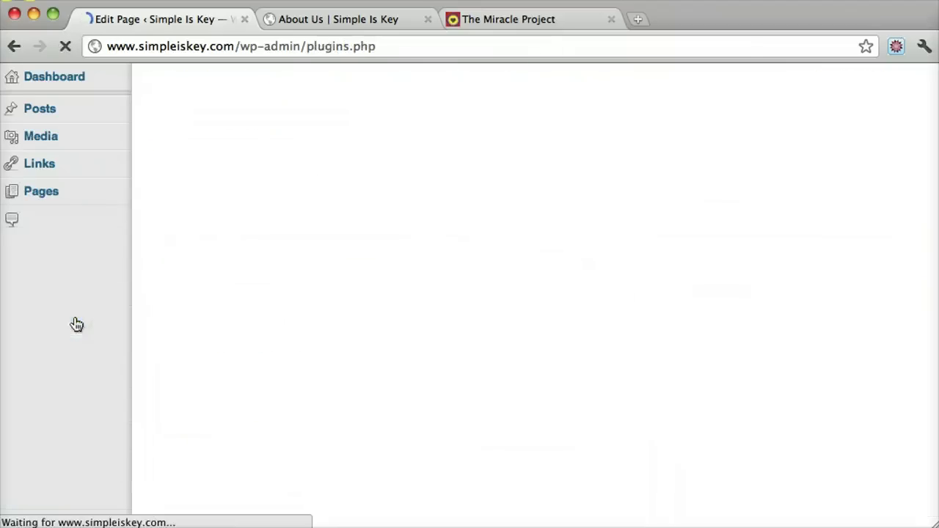
scroll(356, 231, "down", 2)
scroll(360, 223, "up", 2)
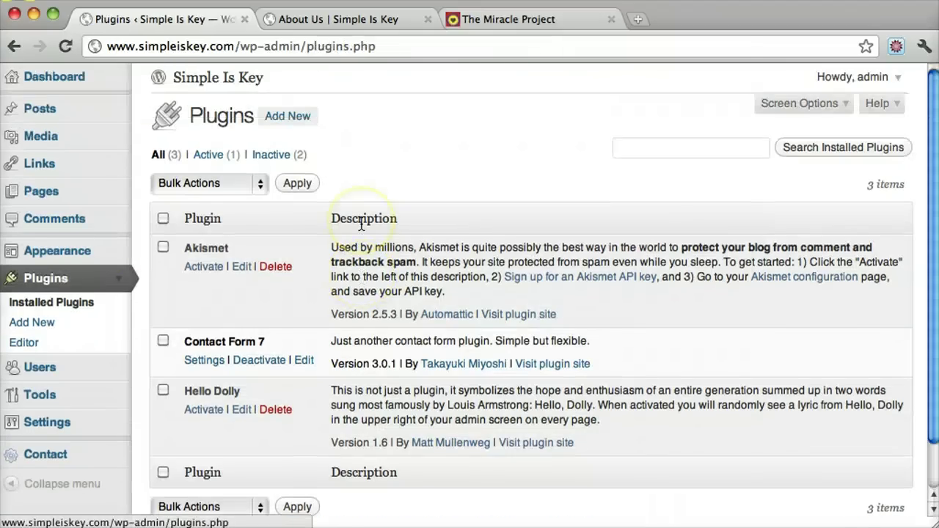
left_click(50, 323)
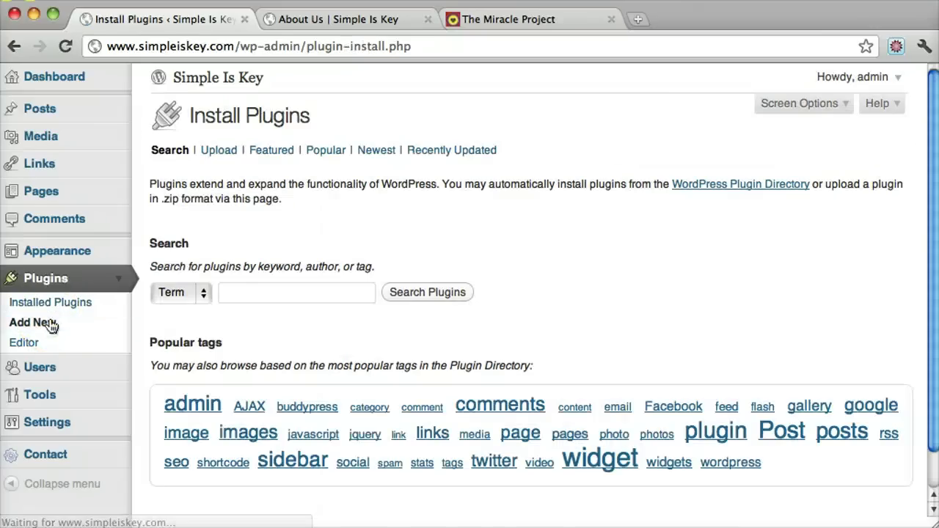
scroll(363, 257, "down", 2)
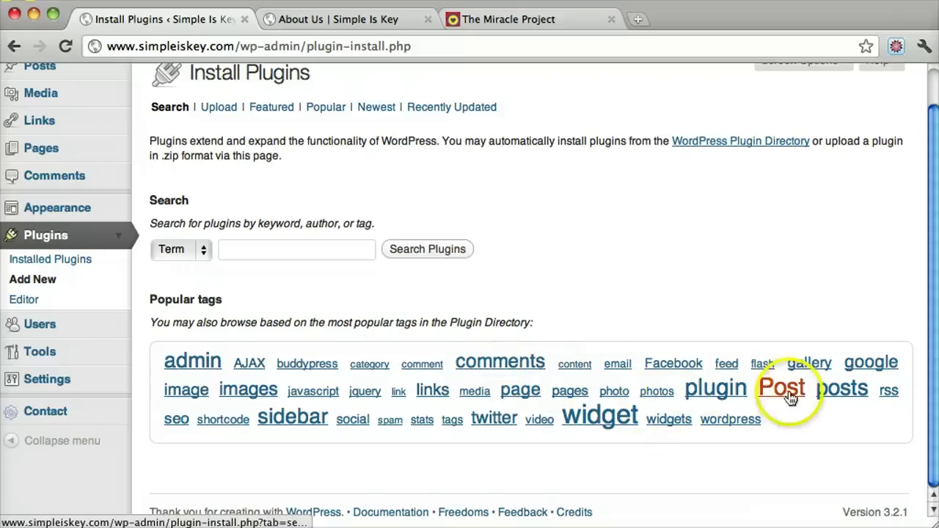
left_click(593, 428)
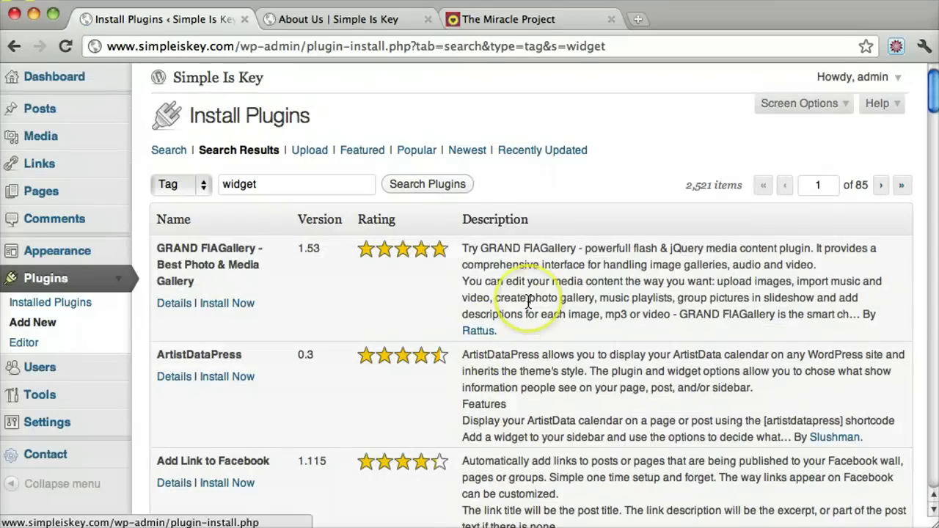
scroll(529, 302, "down", 5)
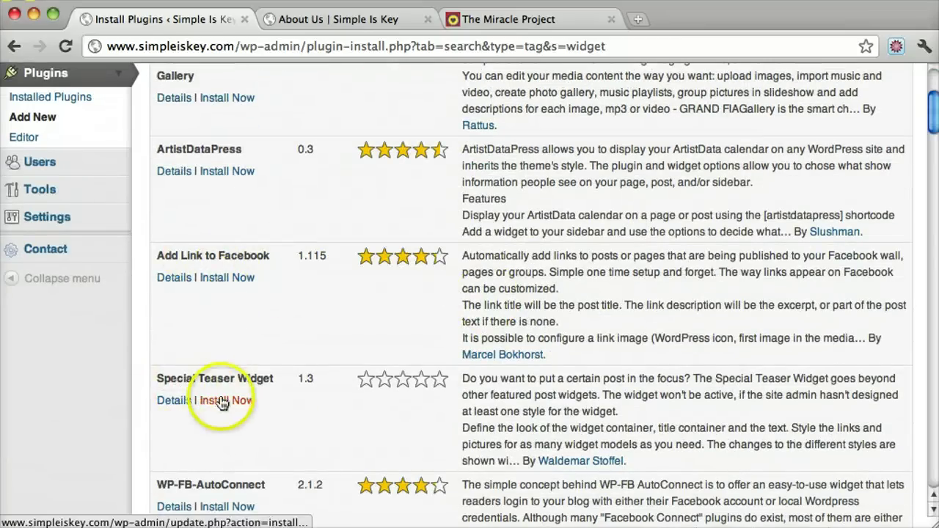
left_click(179, 279)
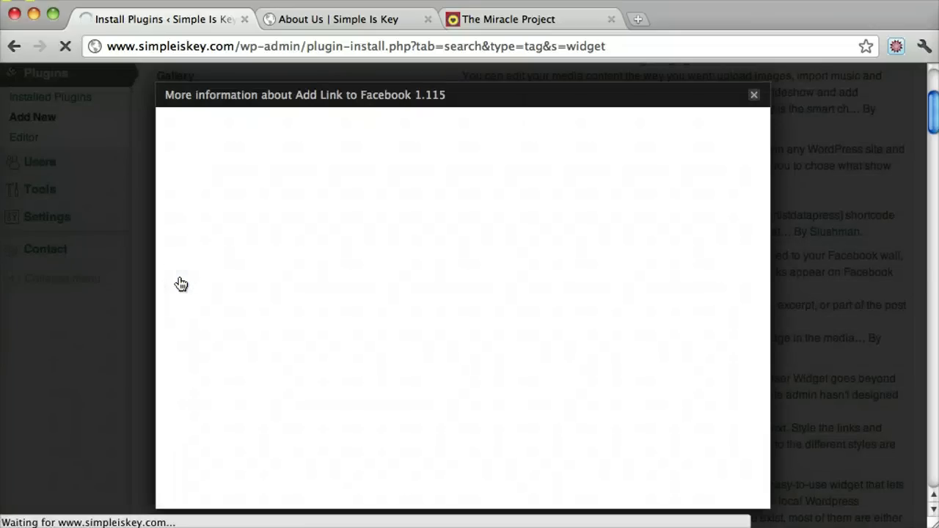
left_click(362, 123)
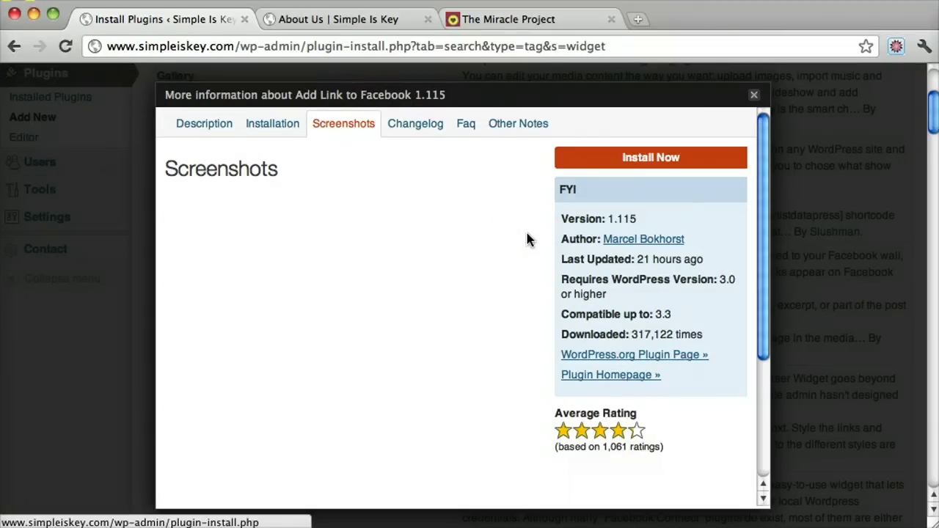
scroll(529, 239, "down", 5)
right_click(527, 245)
left_click(443, 295)
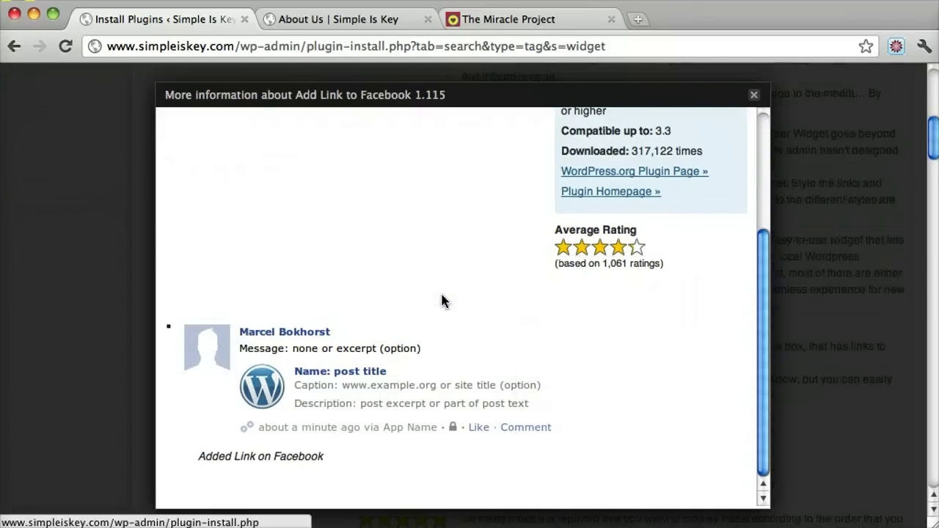
scroll(443, 301, "up", 5)
left_click(754, 95)
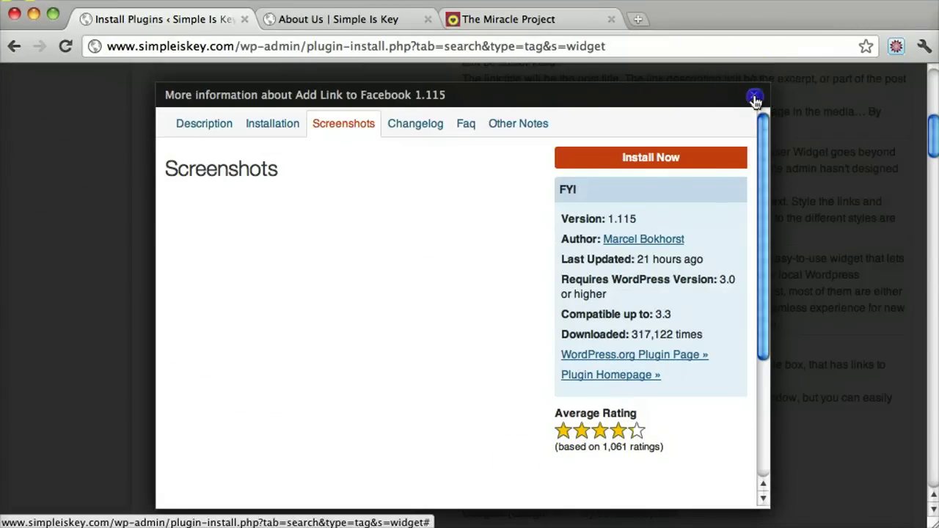
scroll(447, 225, "up", 10)
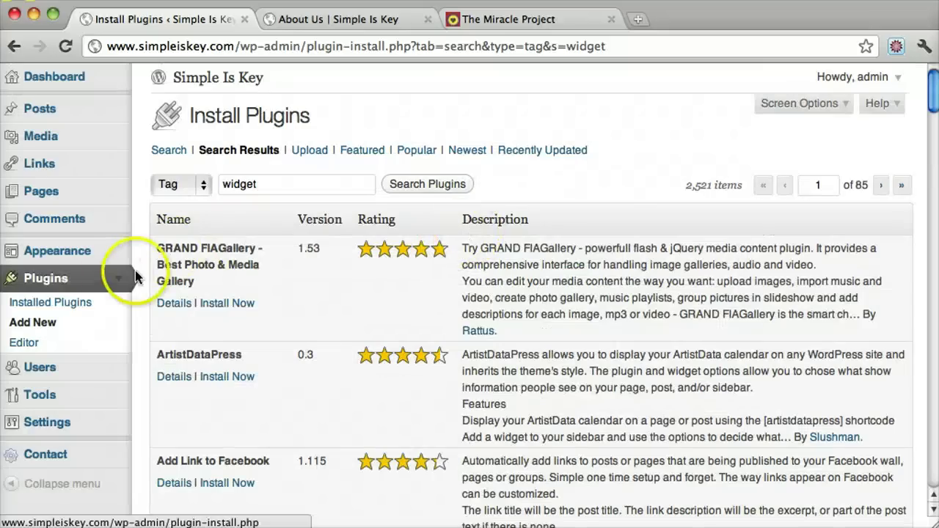
Step: Collapse the Plugins menu and open the Users list showing the single Administrator account
left_click(117, 280)
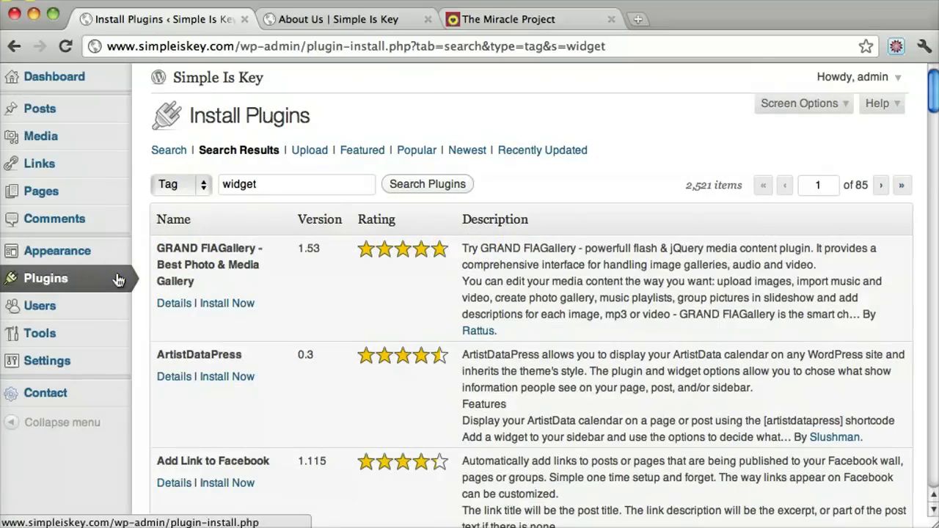
left_click(108, 314)
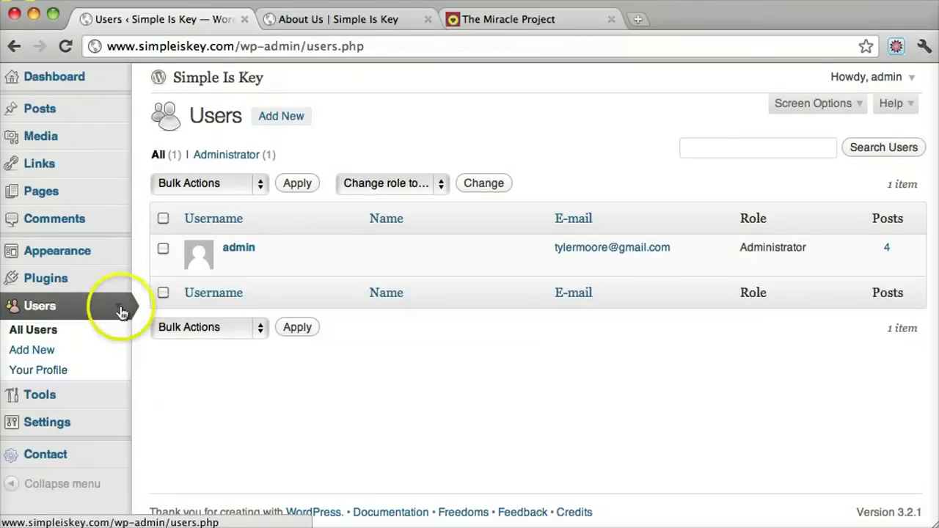
left_click(121, 312)
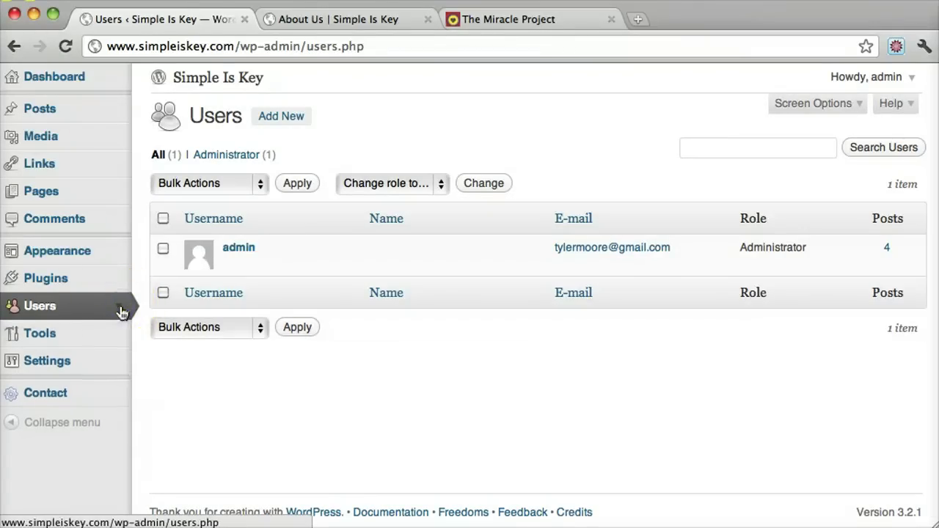
Step: Open General Settings and review the Site Title 'Simple Is Key' and its tagline
left_click(117, 365)
scroll(117, 365, "down", 2)
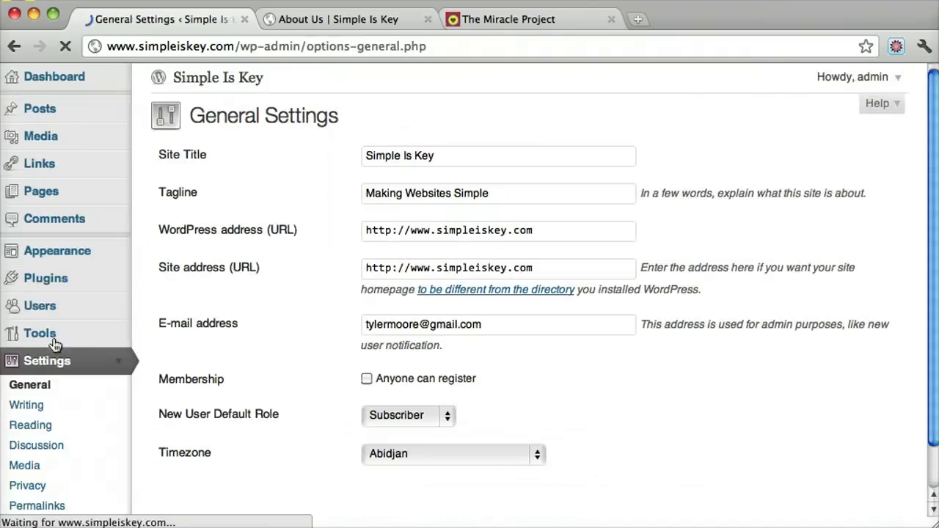
left_click_drag(472, 153, 281, 149)
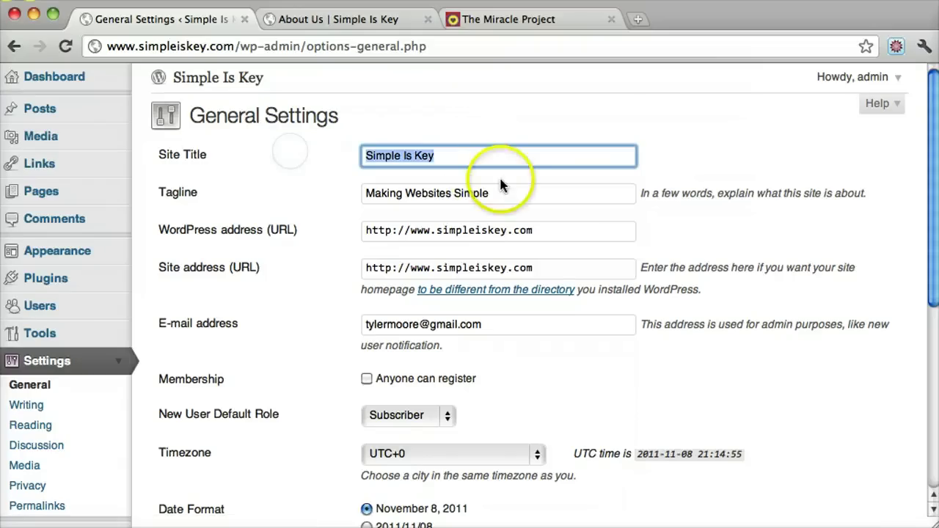
key("Tab")
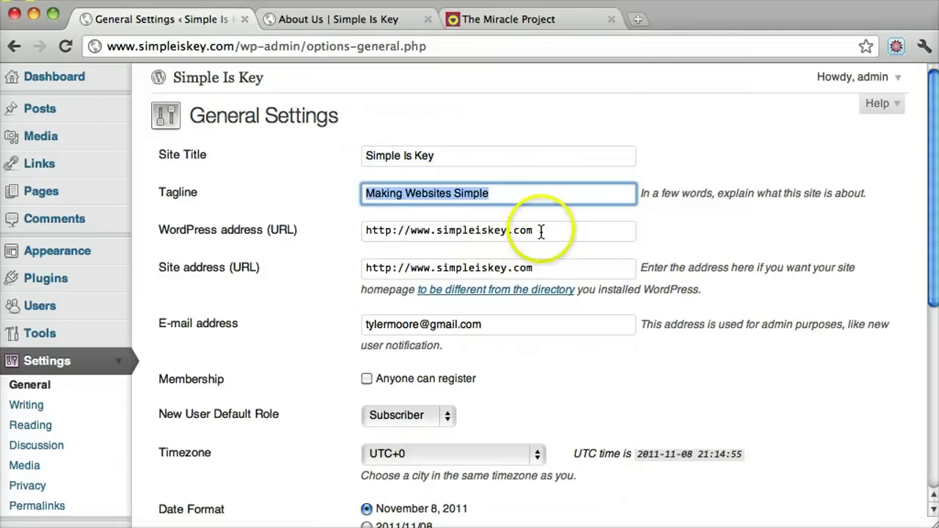
Step: Review the WordPress address and admin e-mail address fields
left_click(541, 232)
left_click_drag(539, 232, 330, 214)
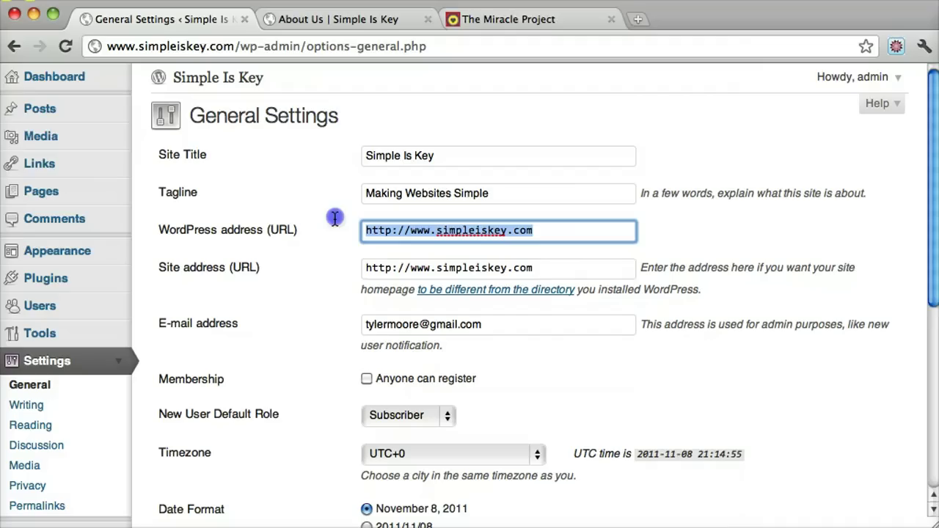
left_click(498, 229)
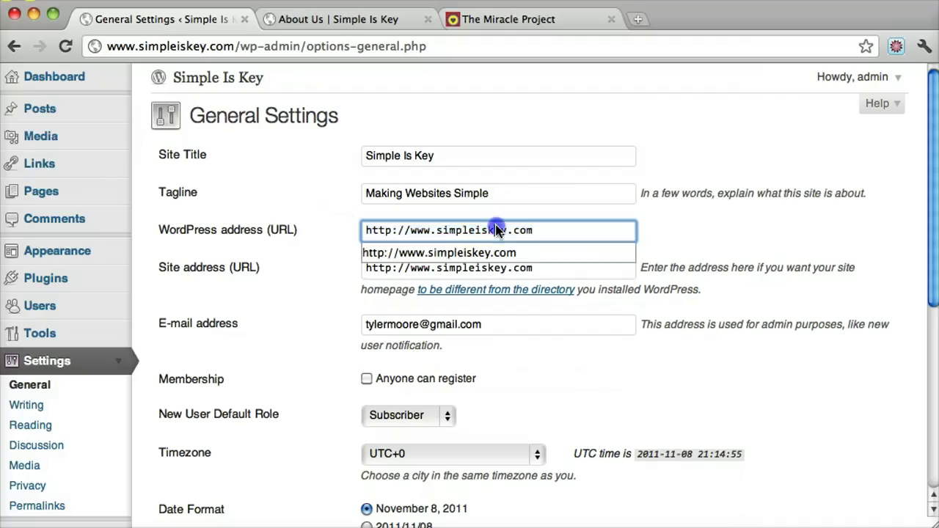
left_click(534, 228)
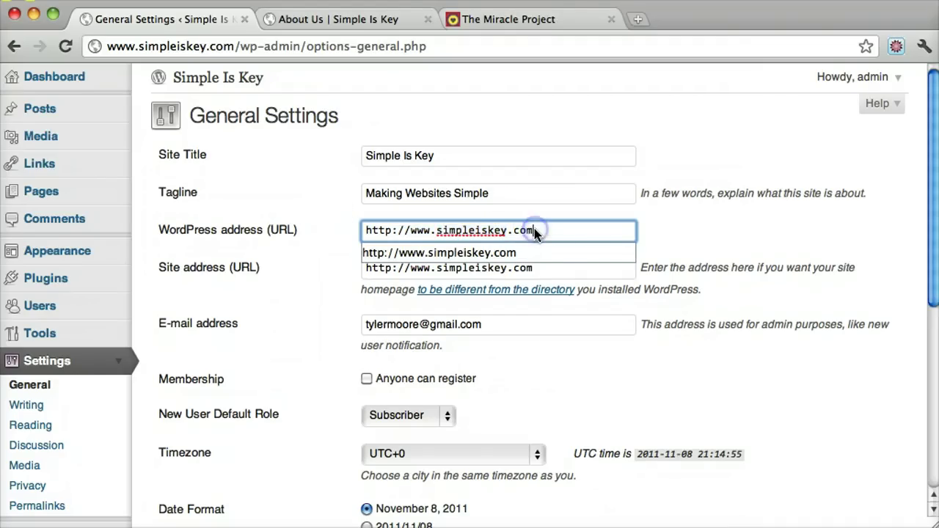
scroll(534, 229, "down", 3)
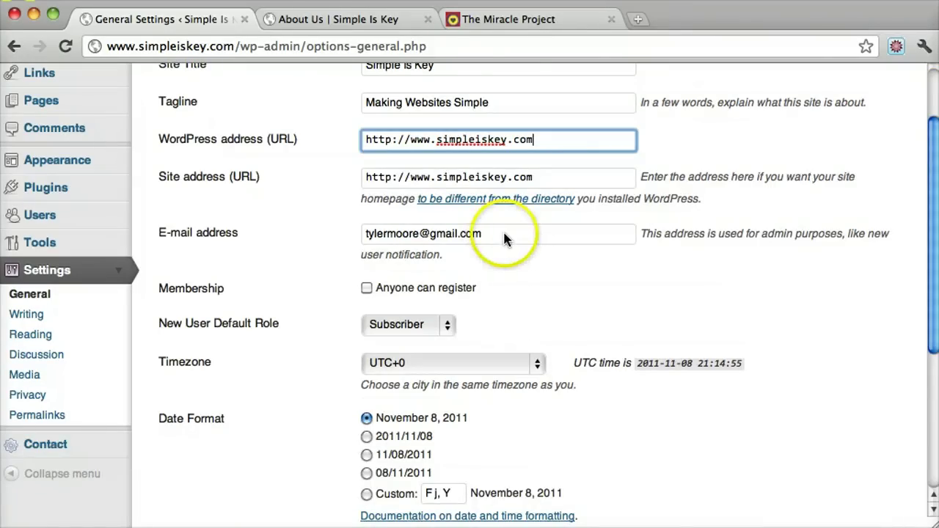
left_click_drag(492, 235, 309, 241)
left_click(293, 247)
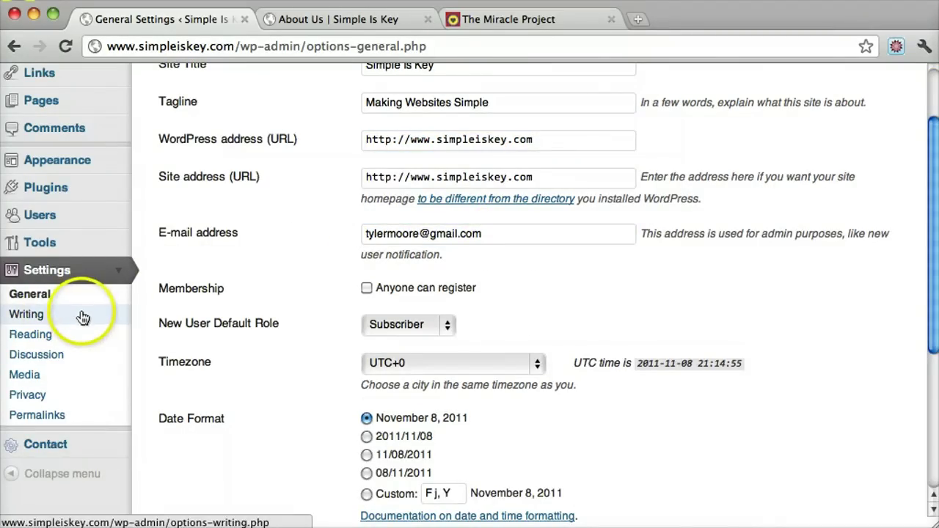
Step: In Reading Settings, choose About Us as the static Front page and save changes
left_click(46, 335)
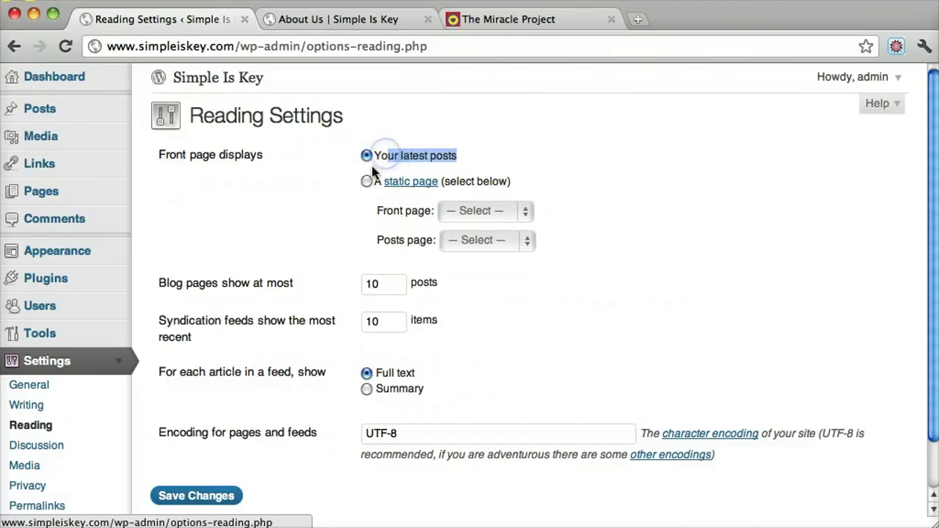
left_click(524, 211)
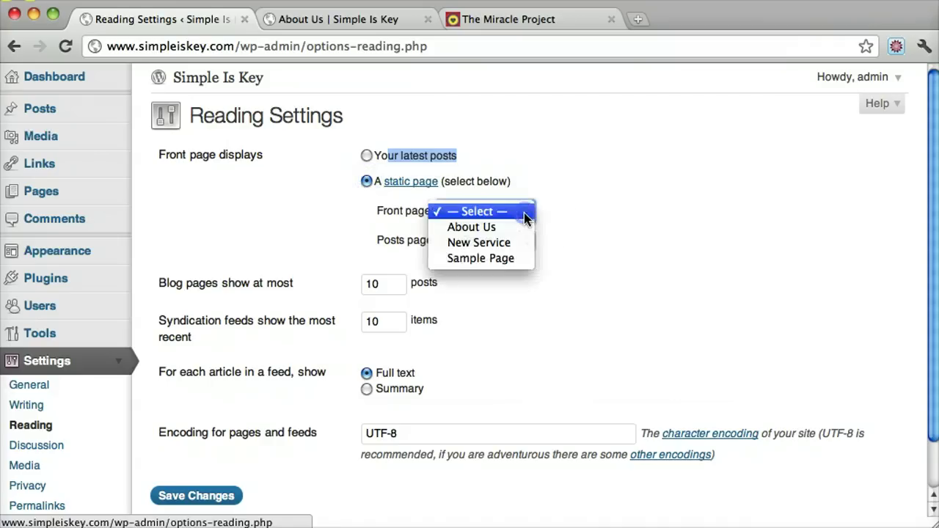
left_click(496, 227)
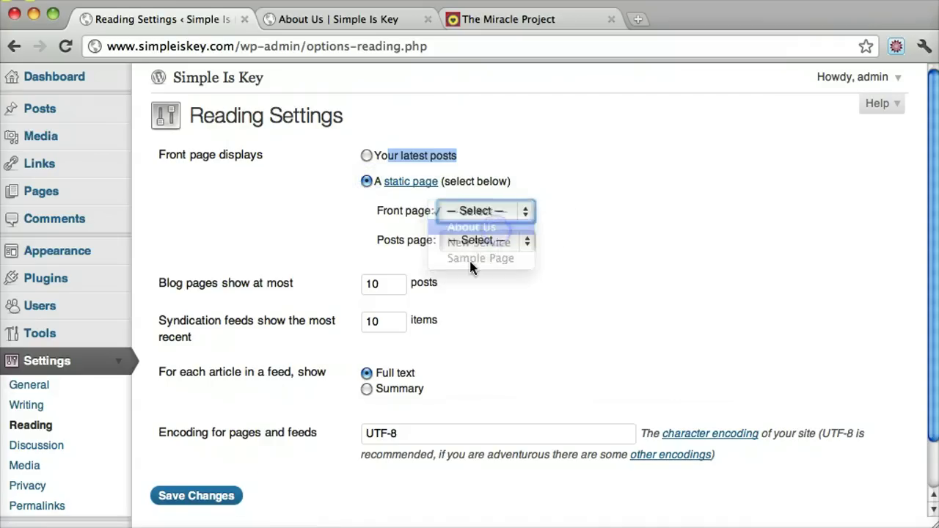
left_click(195, 496)
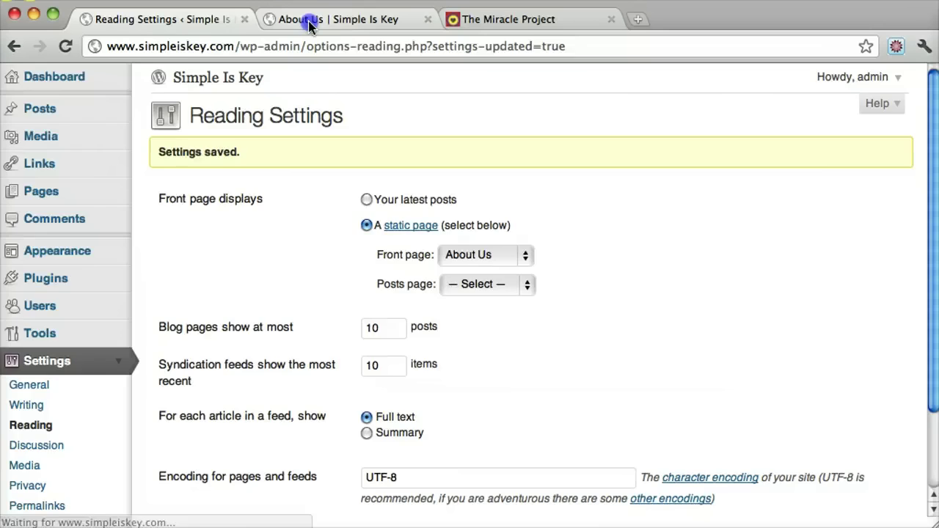
left_click(309, 25)
scroll(223, 159, "up", 2)
scroll(223, 160, "up", 10)
left_click(132, 185)
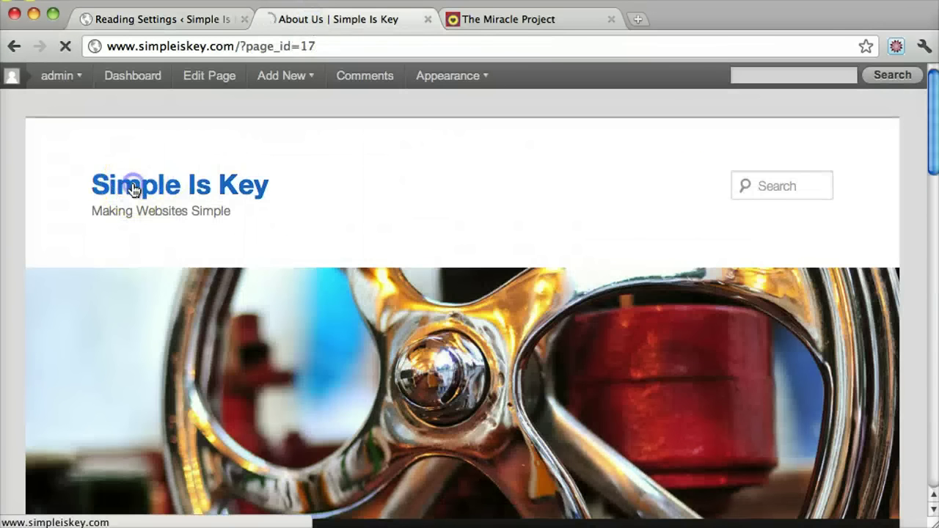
scroll(421, 205, "down", 5)
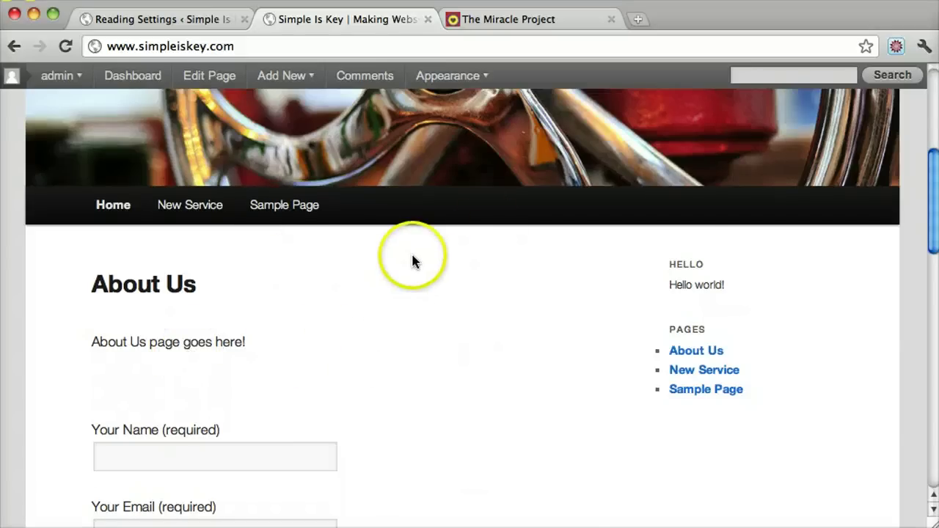
scroll(412, 261, "down", 3)
scroll(341, 282, "up", 3)
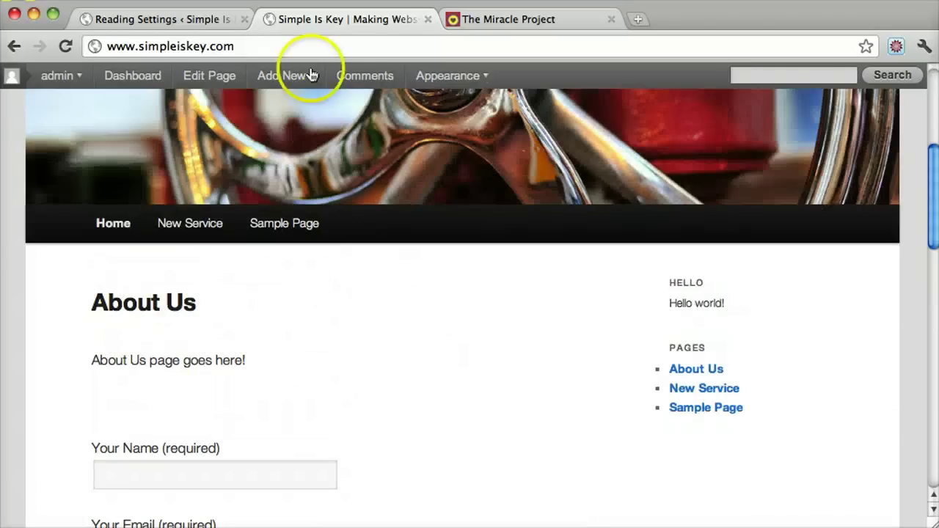
left_click(210, 17)
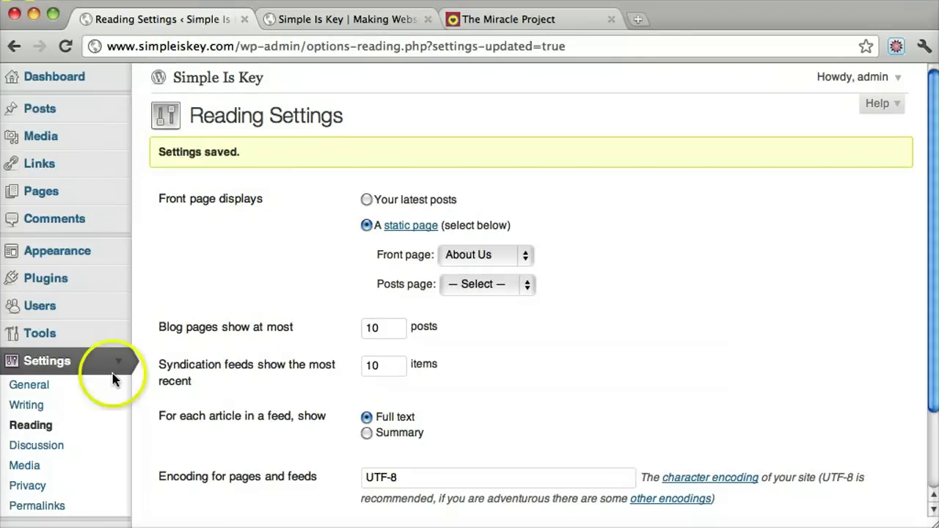
scroll(468, 233, "down", 3)
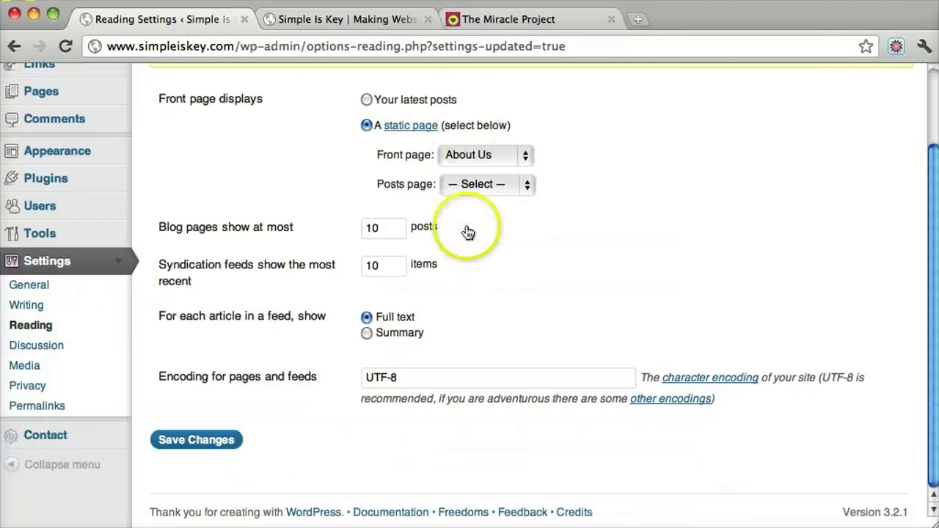
left_click(120, 265)
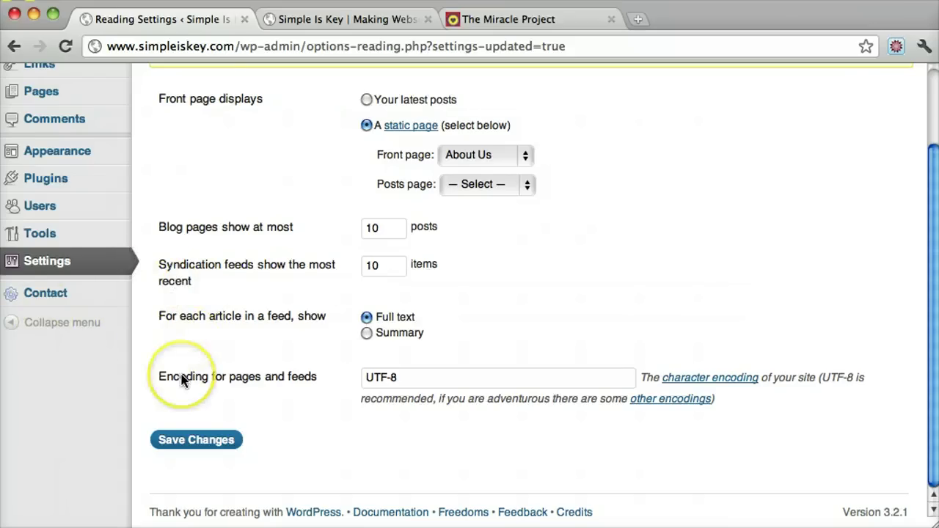
scroll(182, 380, "up", 3)
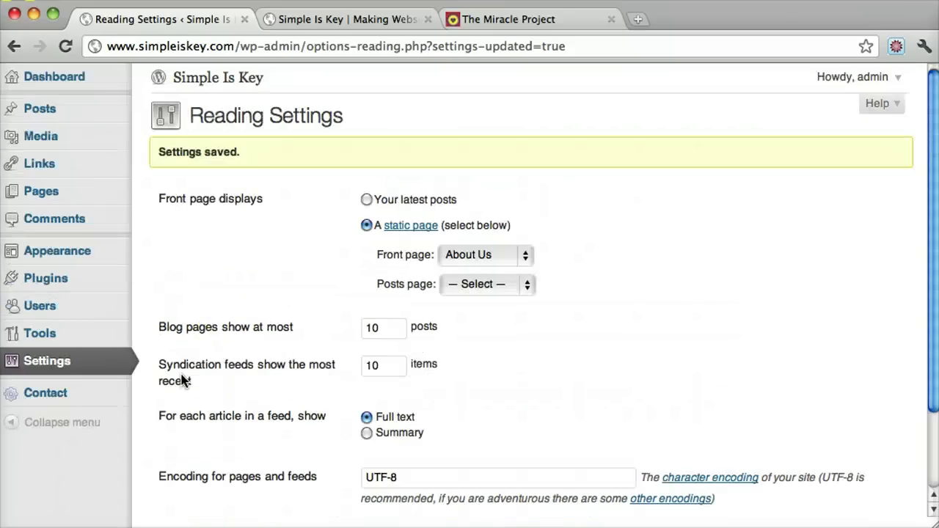